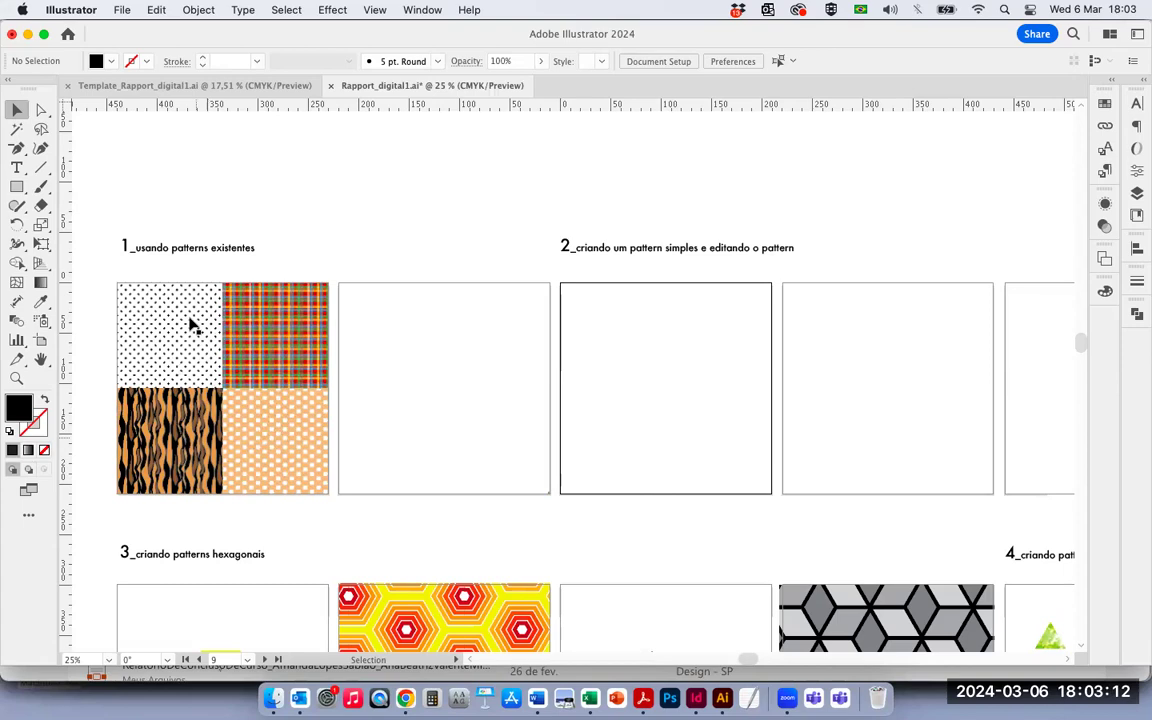
- Check the position and size of the dotted and plaid squares on the first artboard of section 1
left_click(145, 292)
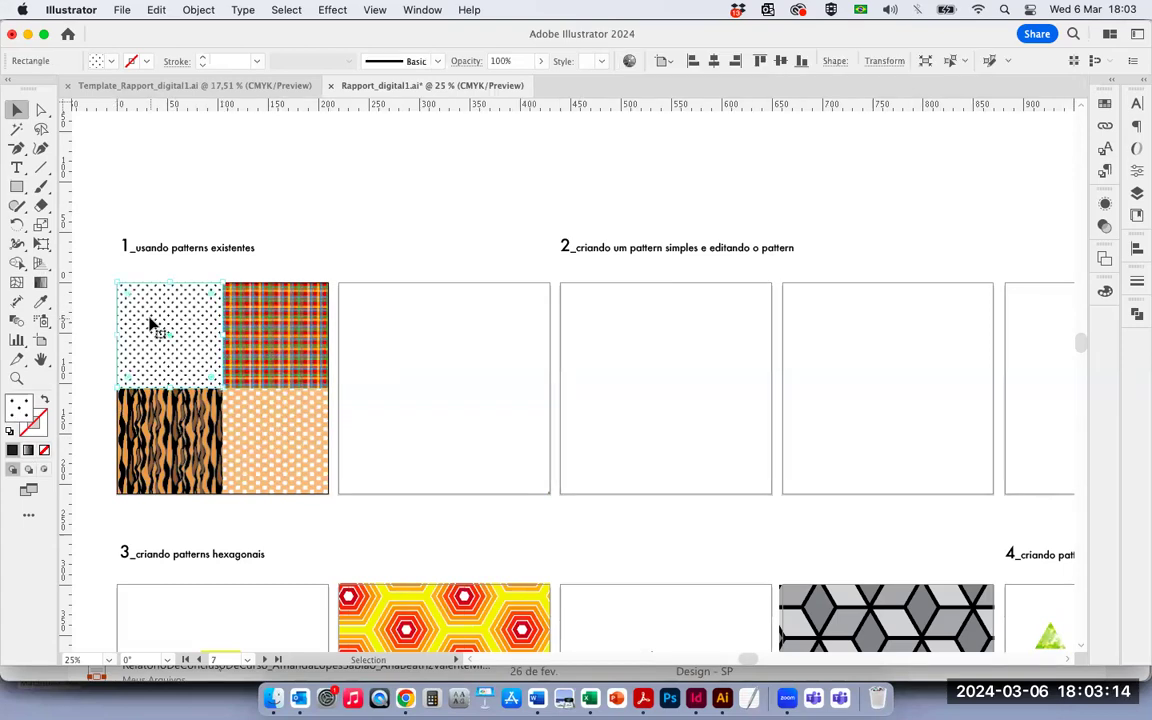
left_click(250, 313)
left_click(195, 314)
left_click(886, 62)
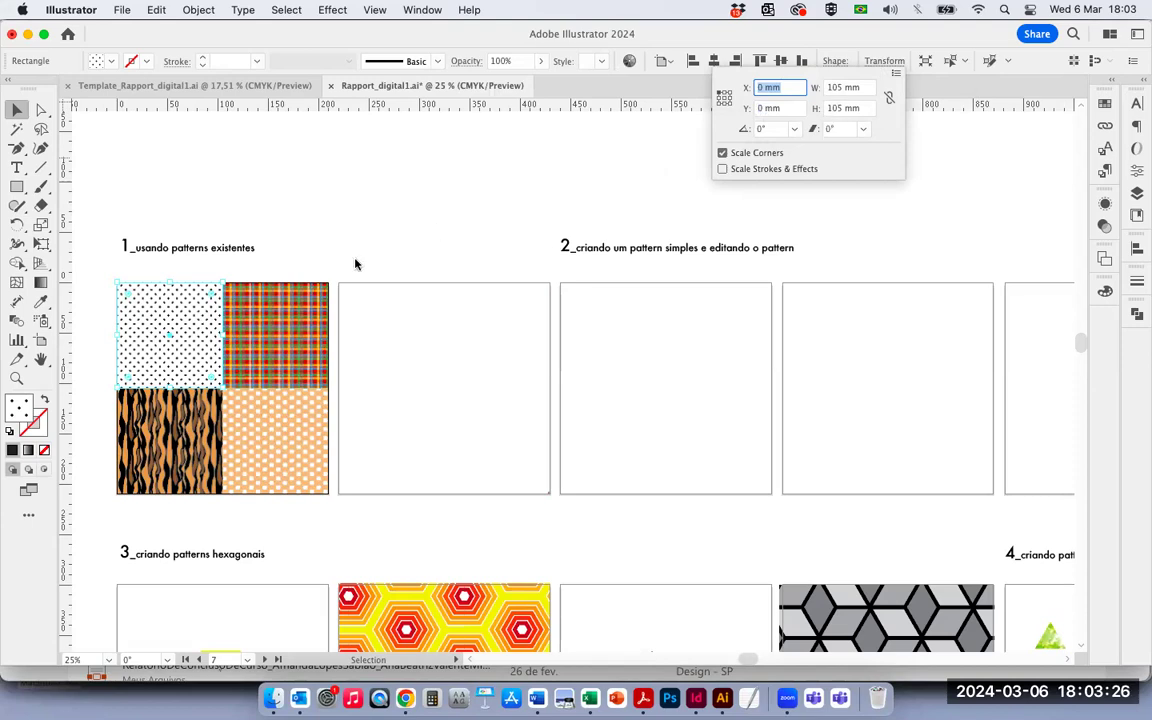
left_click(302, 305)
left_click(300, 316)
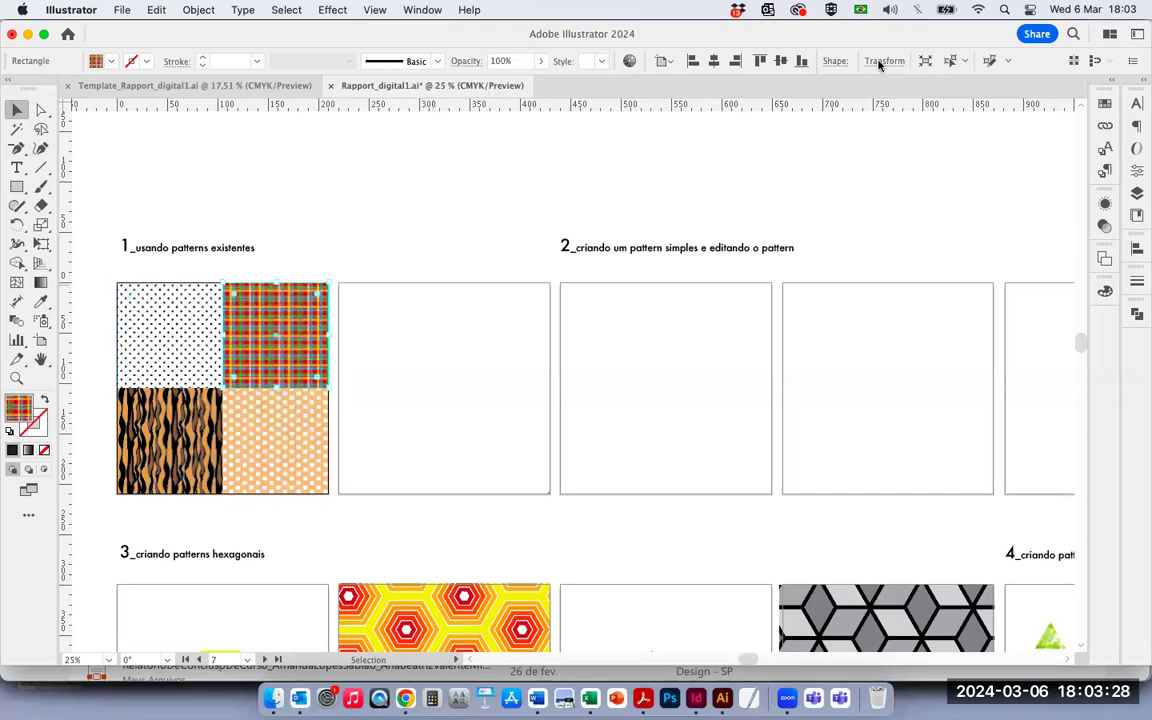
left_click(884, 61)
- Draw a plaid-filled square on section 1's second artboard and set it to X 0, Y 0, 210 mm wide and 210 mm high
left_click(17, 186)
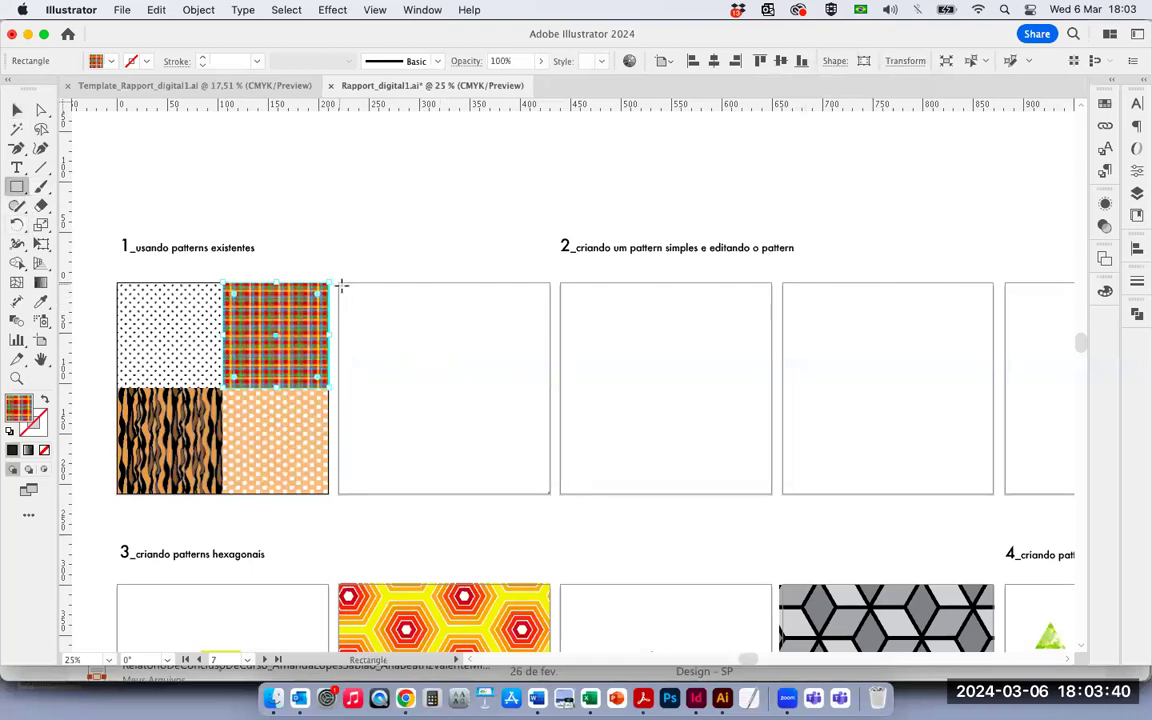
left_click_drag(346, 287, 550, 493)
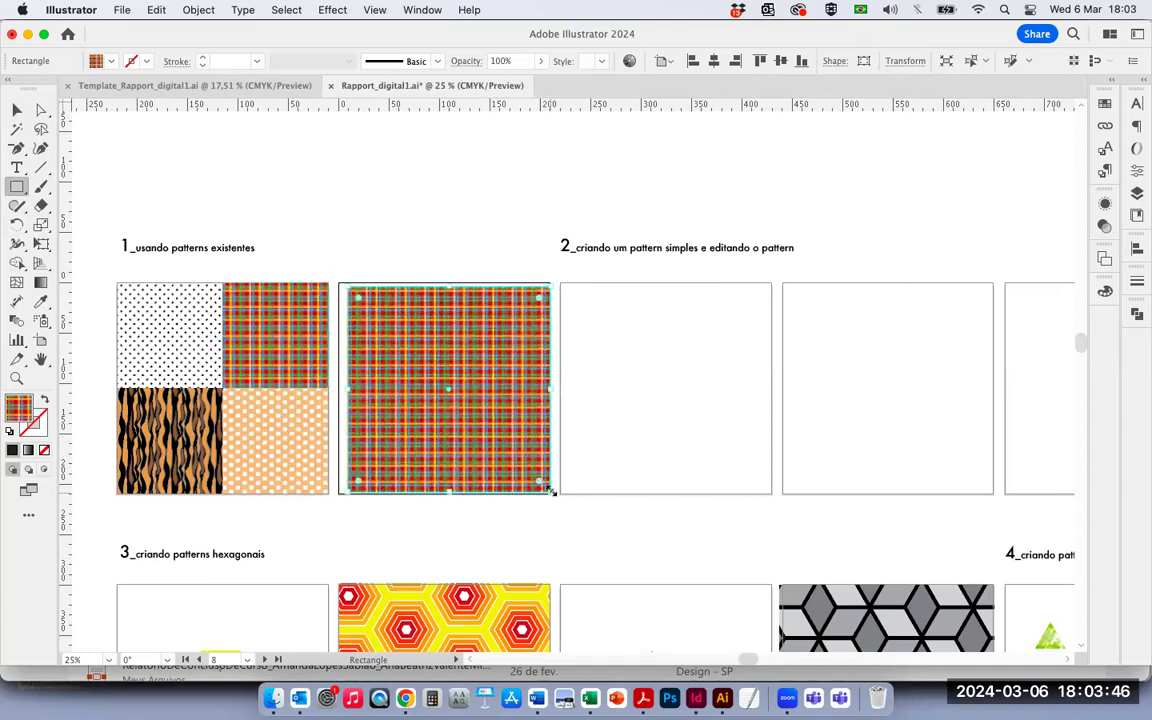
left_click(903, 61)
left_click(790, 88)
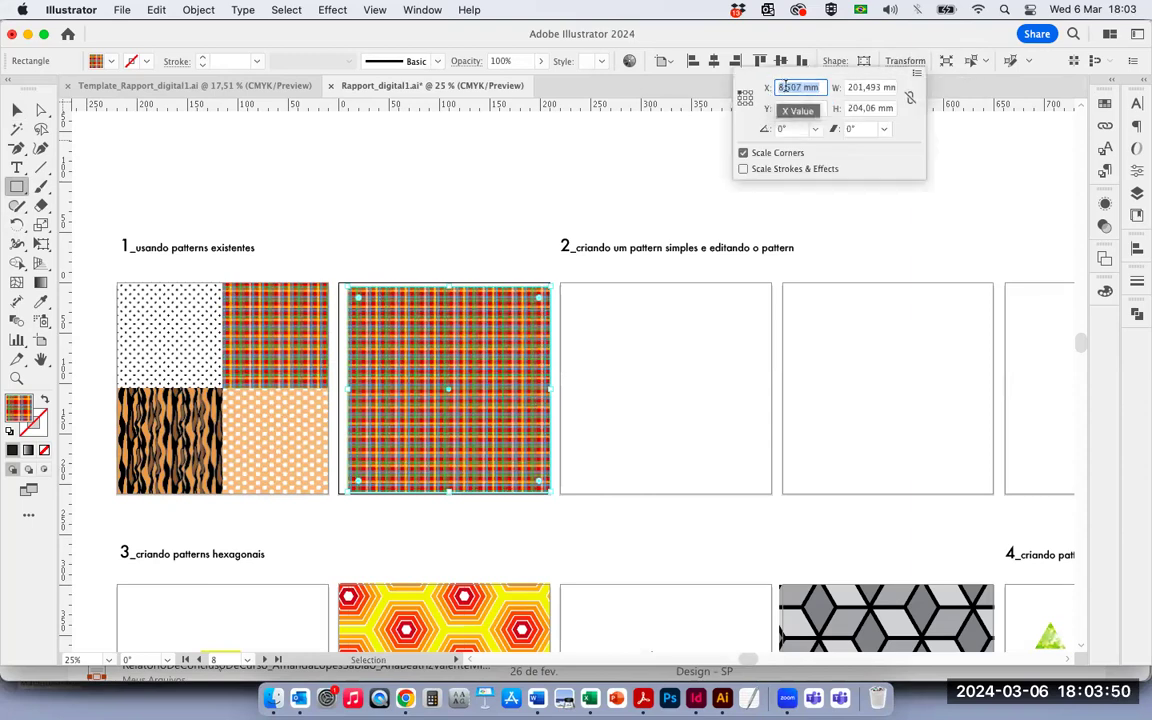
type("0")
key("Tab")
type("210")
key("Tab")
type("21")
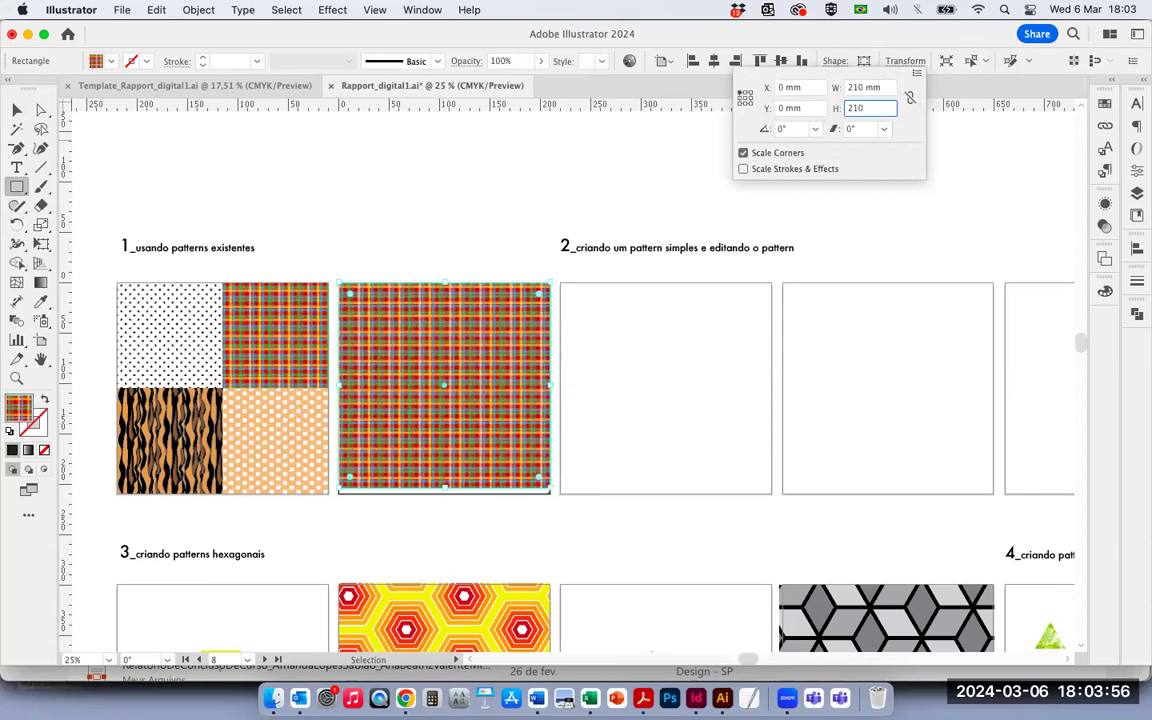
type("0")
key("Return")
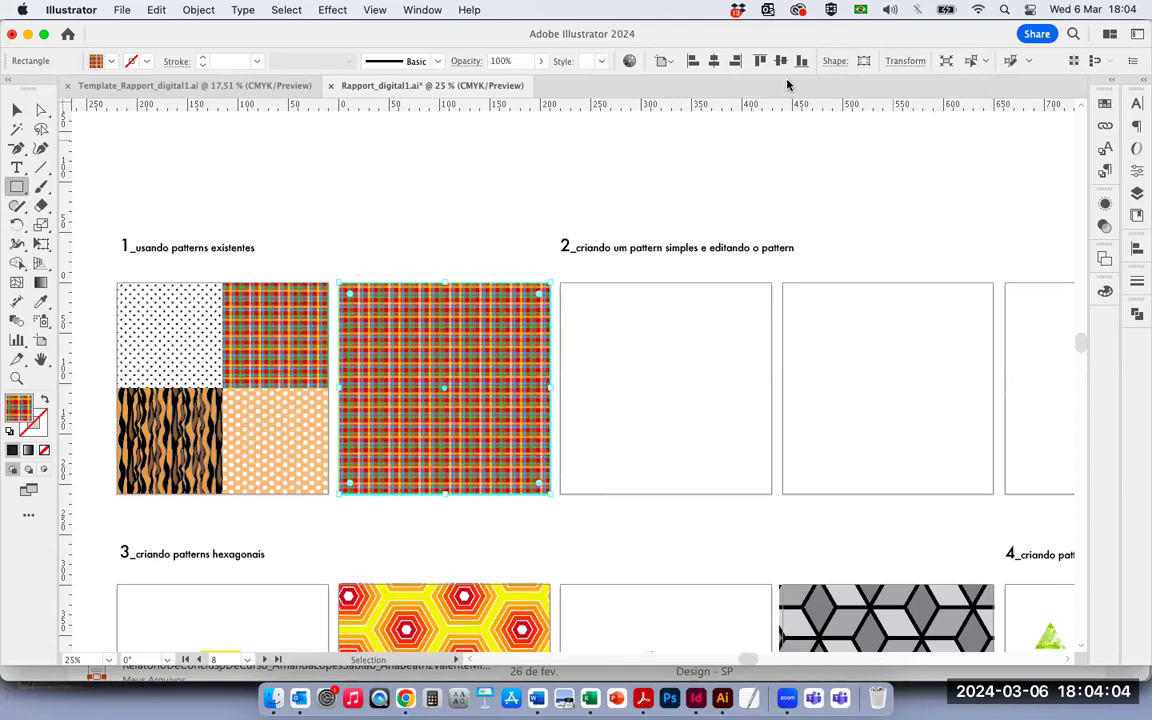
- Fill the new square with a black vertical stripe pattern from the Basic Graphics_Lines swatch library
left_click(426, 9)
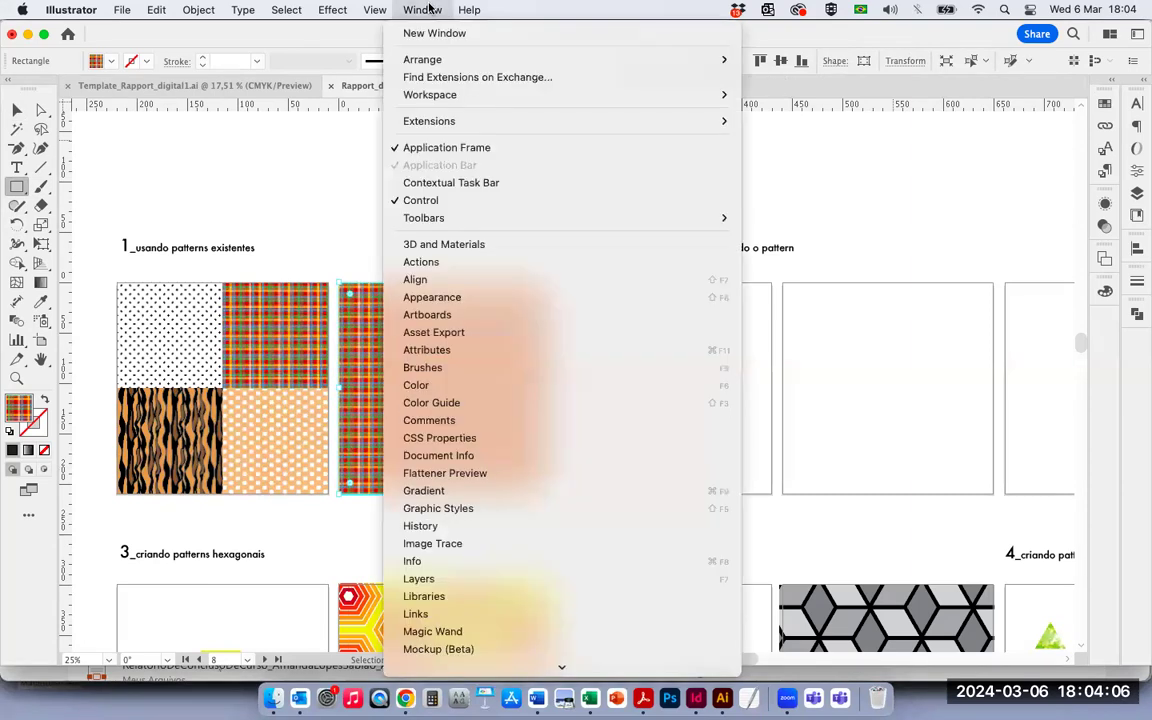
scroll(437, 75, "down", 10)
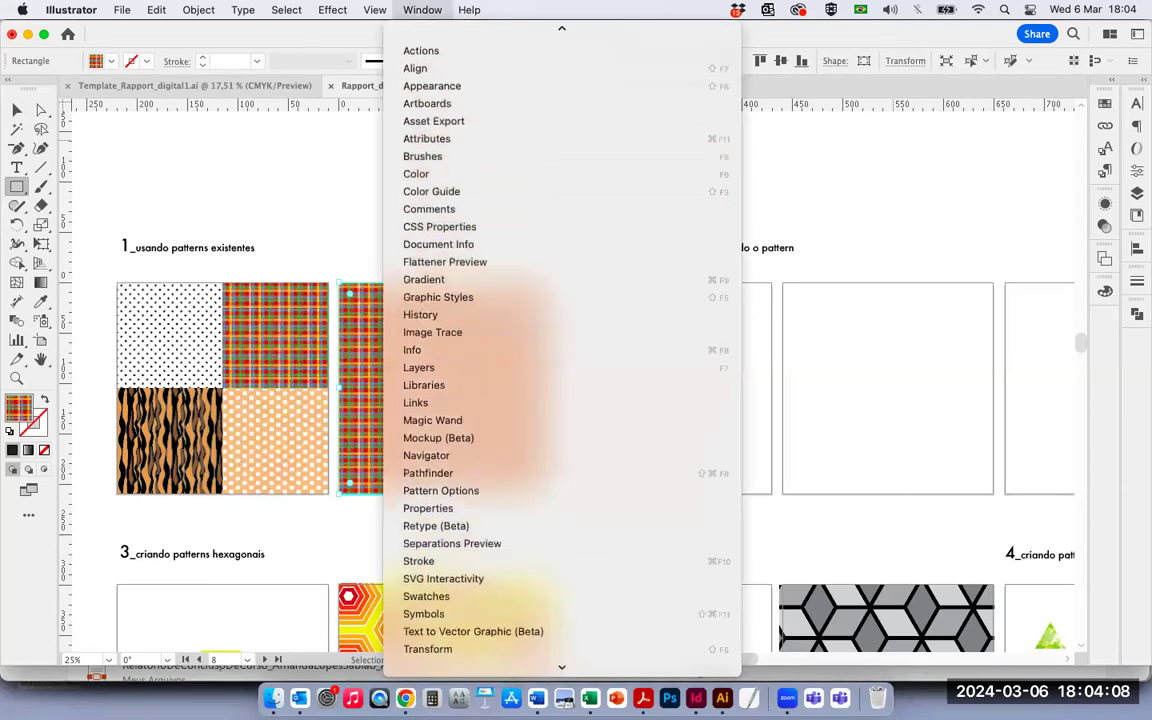
mouse_move(428, 604)
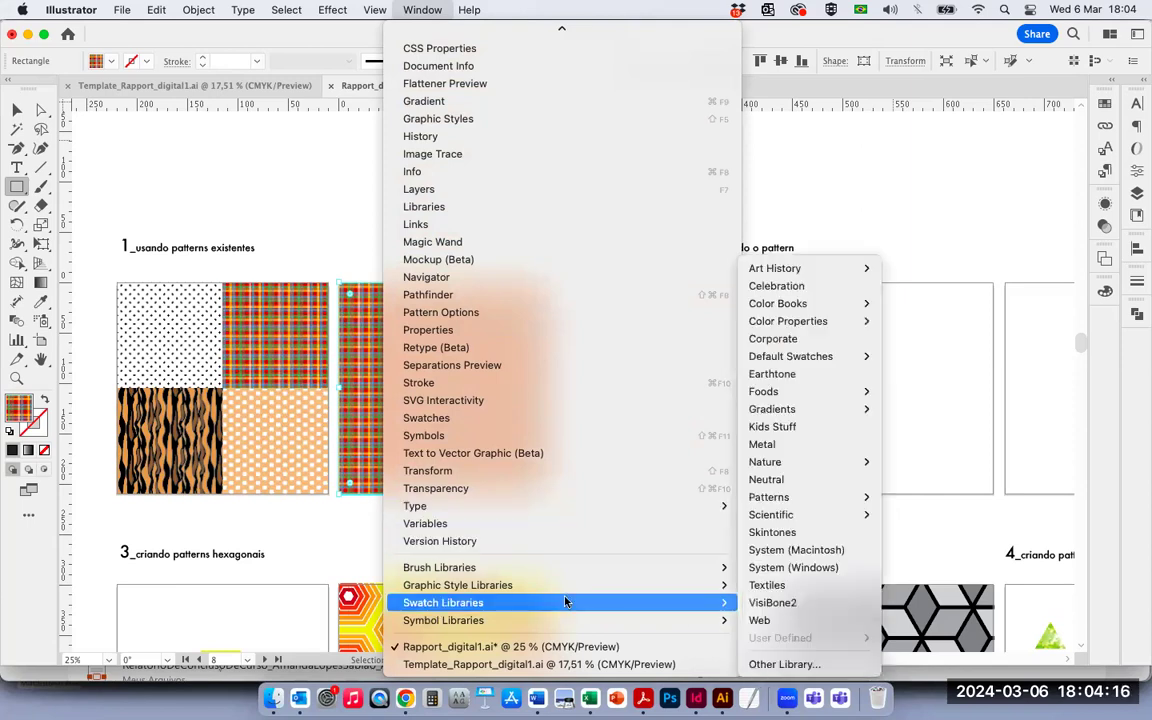
mouse_move(831, 497)
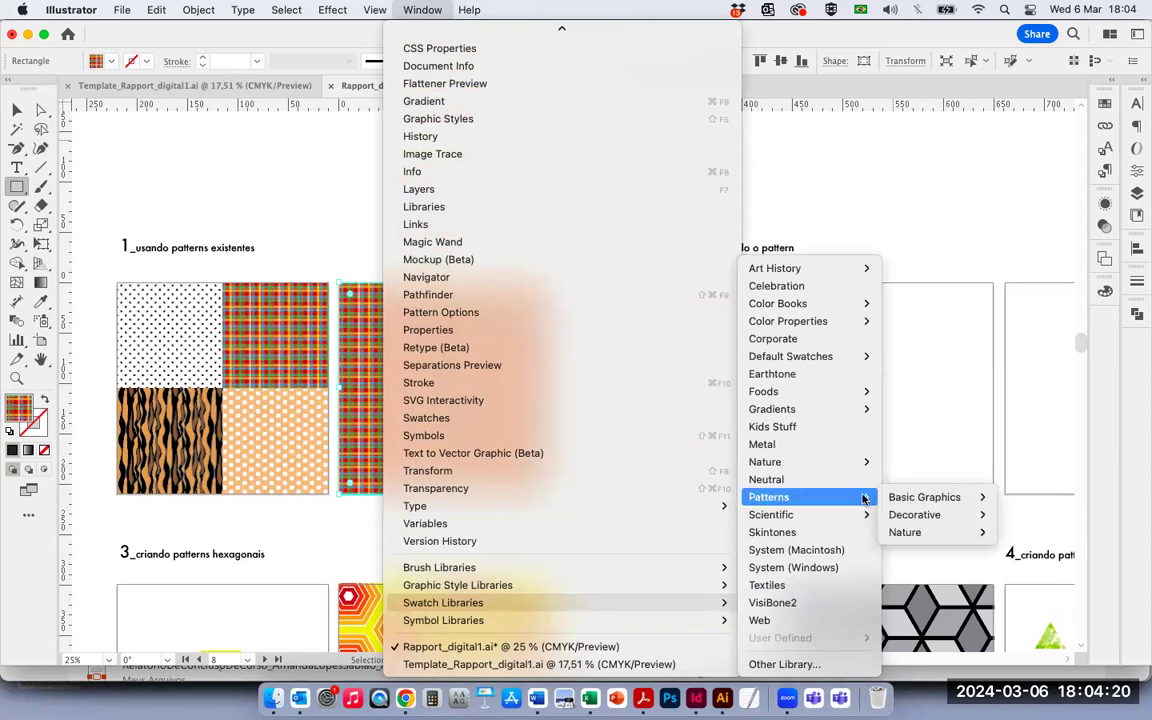
mouse_move(944, 498)
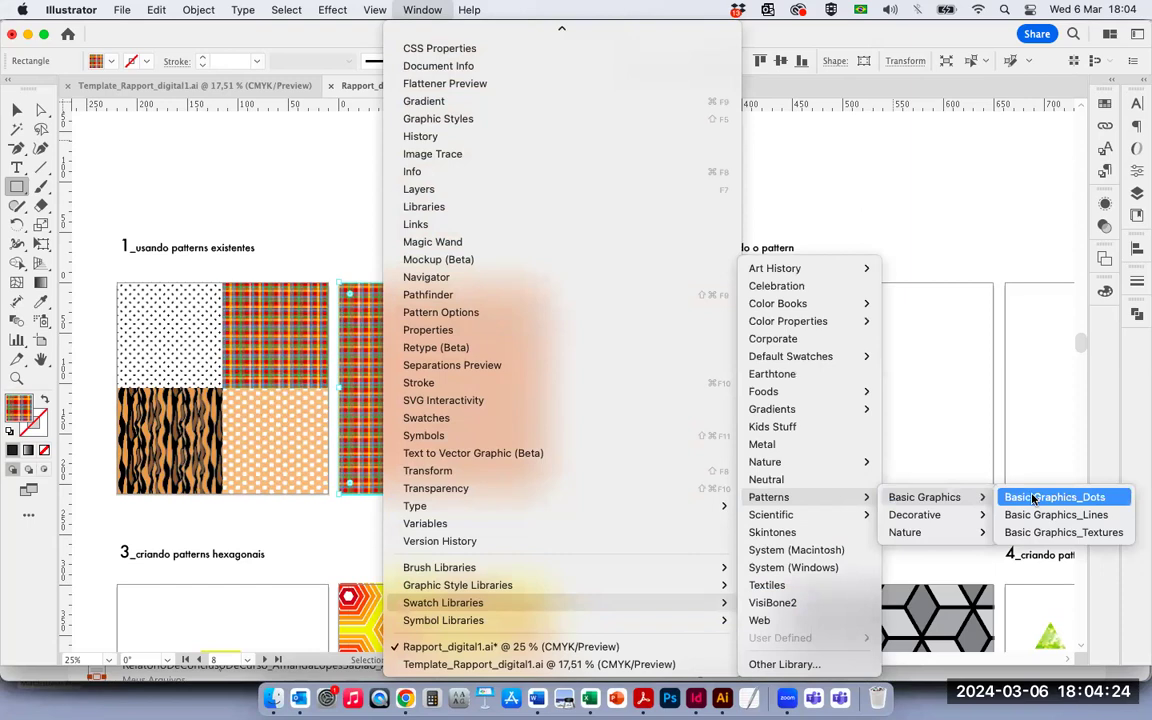
mouse_move(982, 517)
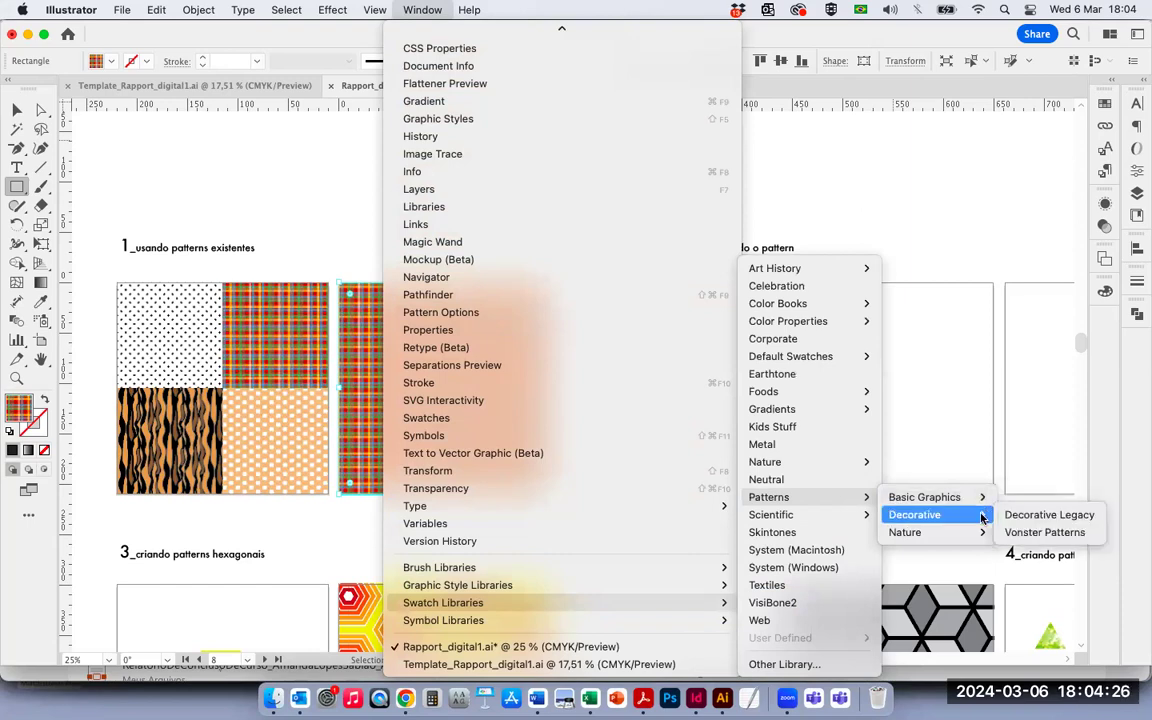
mouse_move(976, 539)
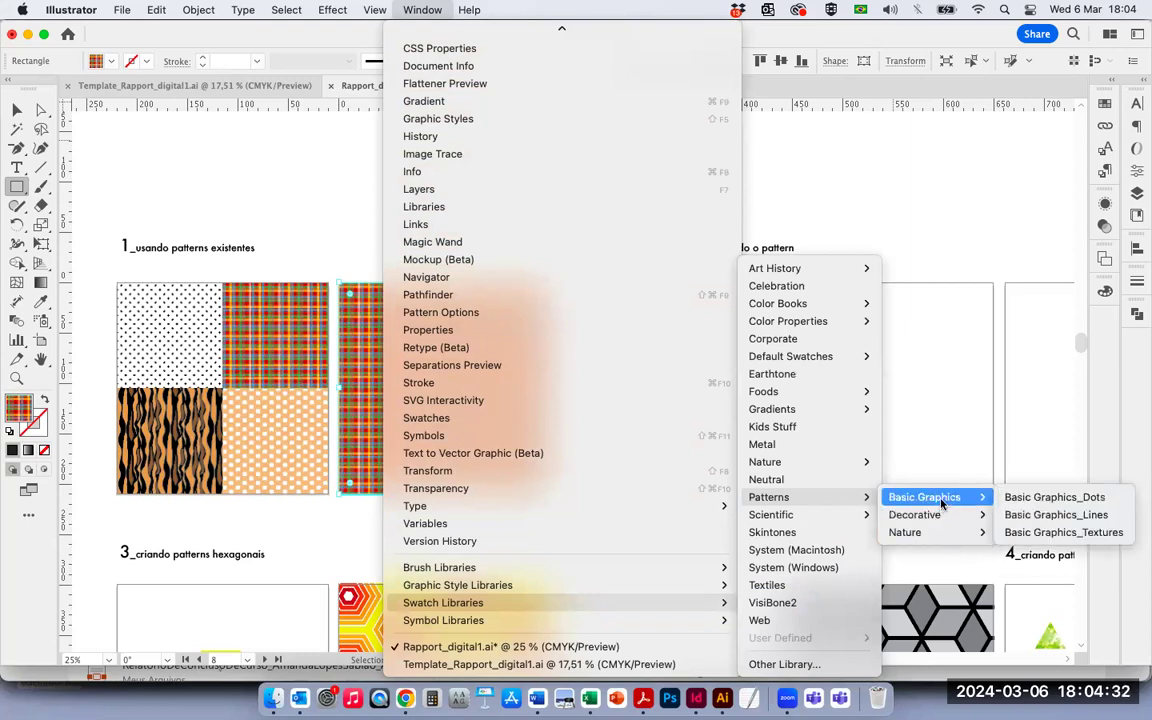
left_click(1034, 514)
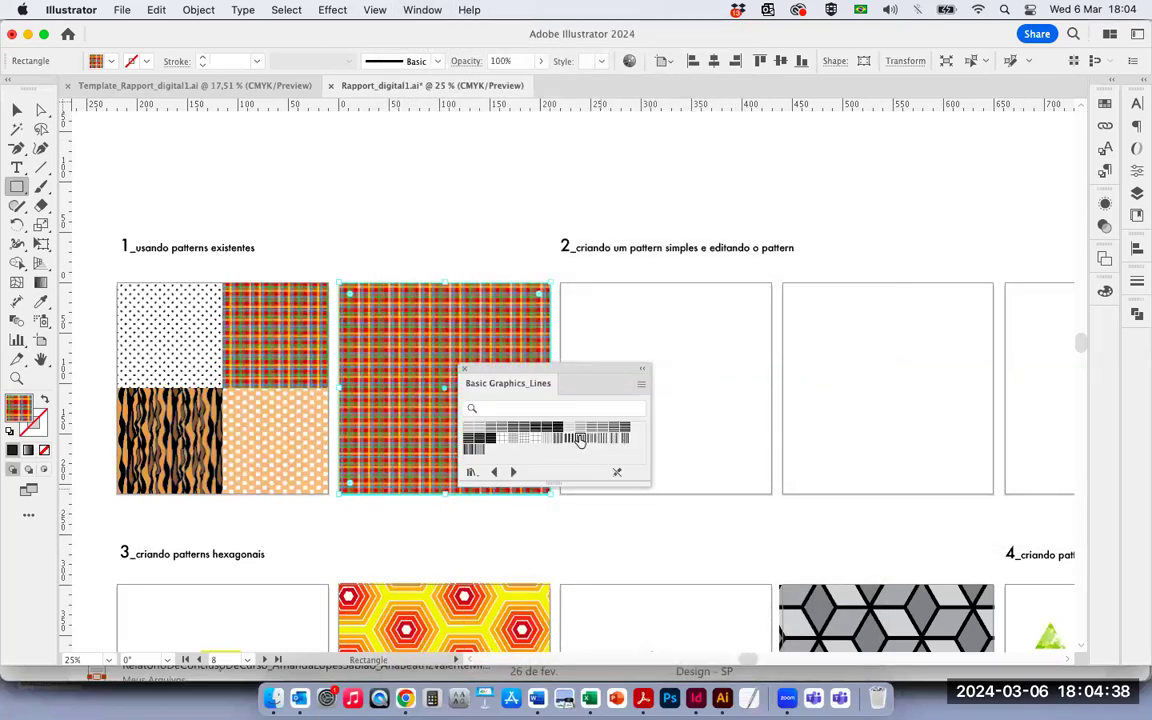
left_click(580, 441)
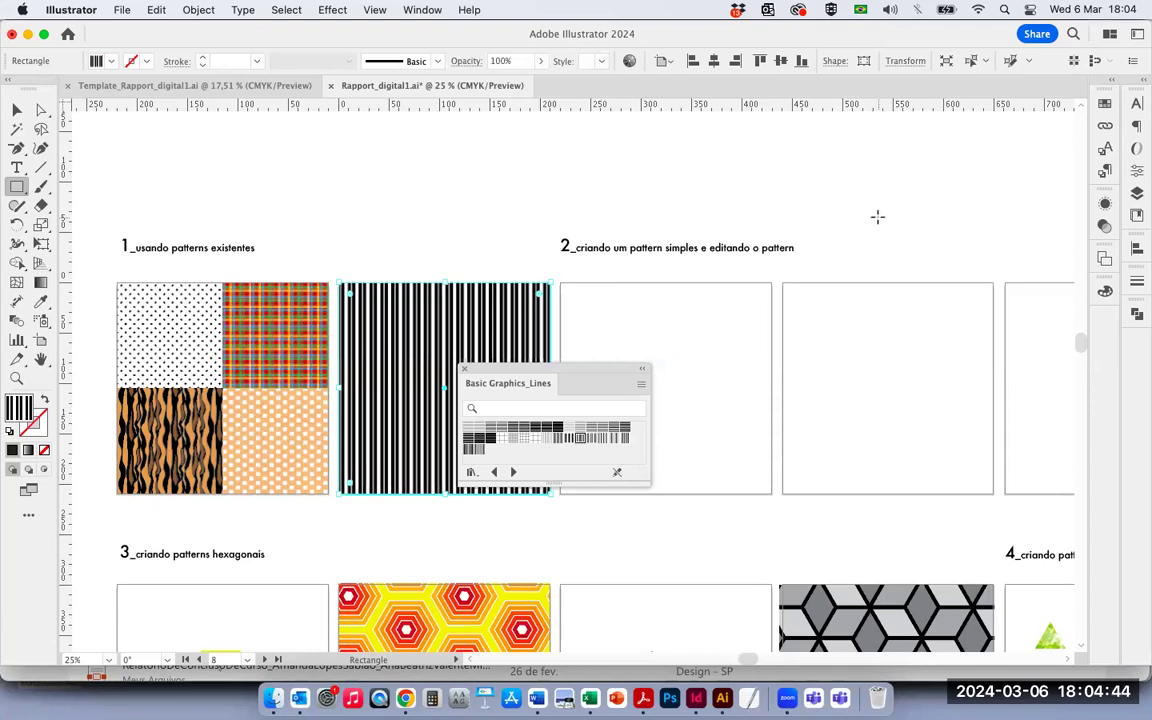
- Show the document's swatches and close the Basic Graphics_Lines library
left_click(1105, 103)
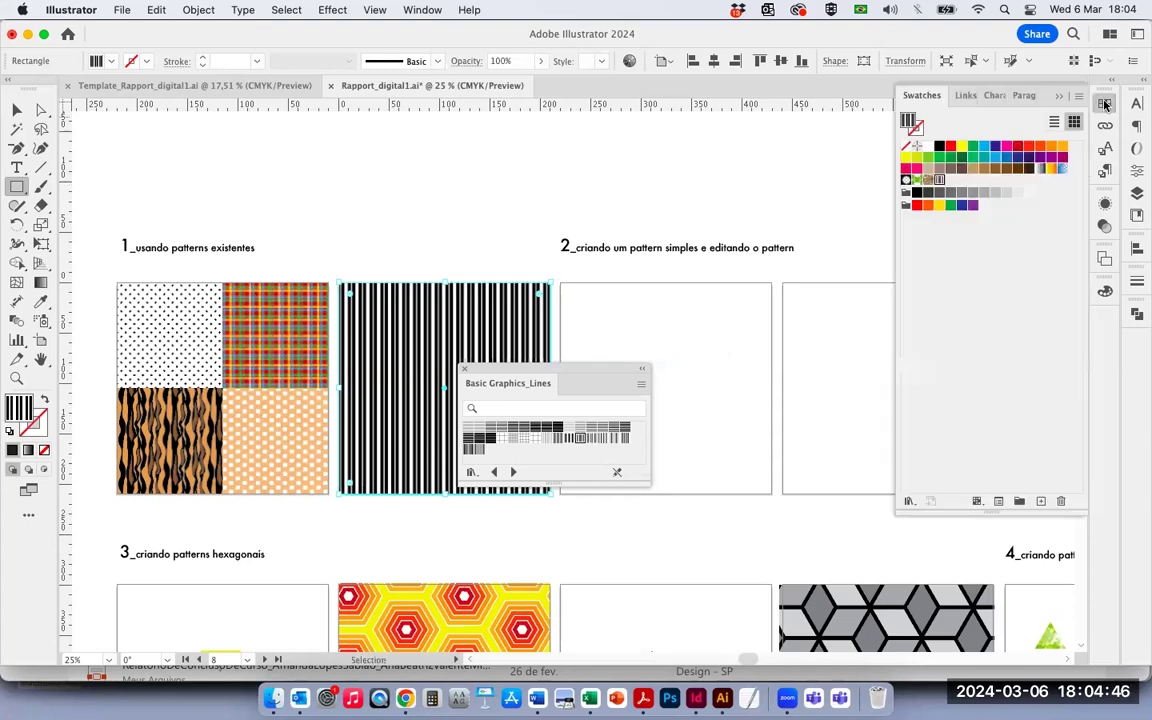
left_click(929, 193)
left_click(463, 369)
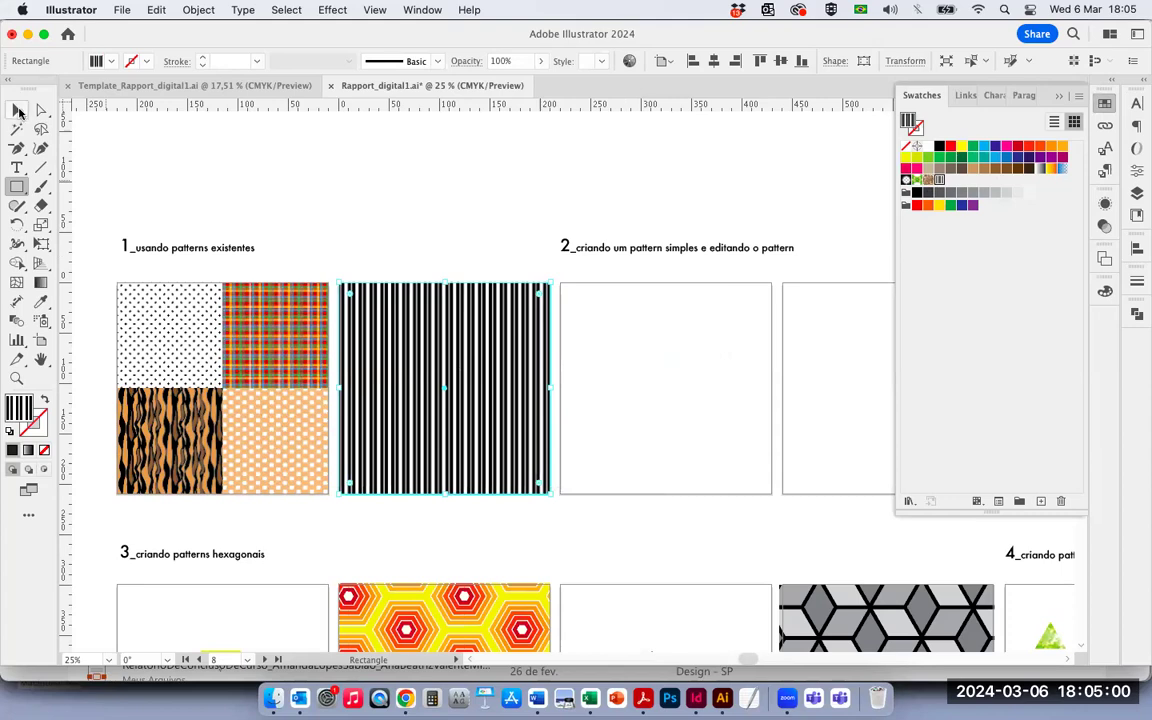
- Add a small text frame containing the letter M near the upper left corner of section 2's first artboard
left_click(17, 111)
left_click_drag(706, 398, 553, 378)
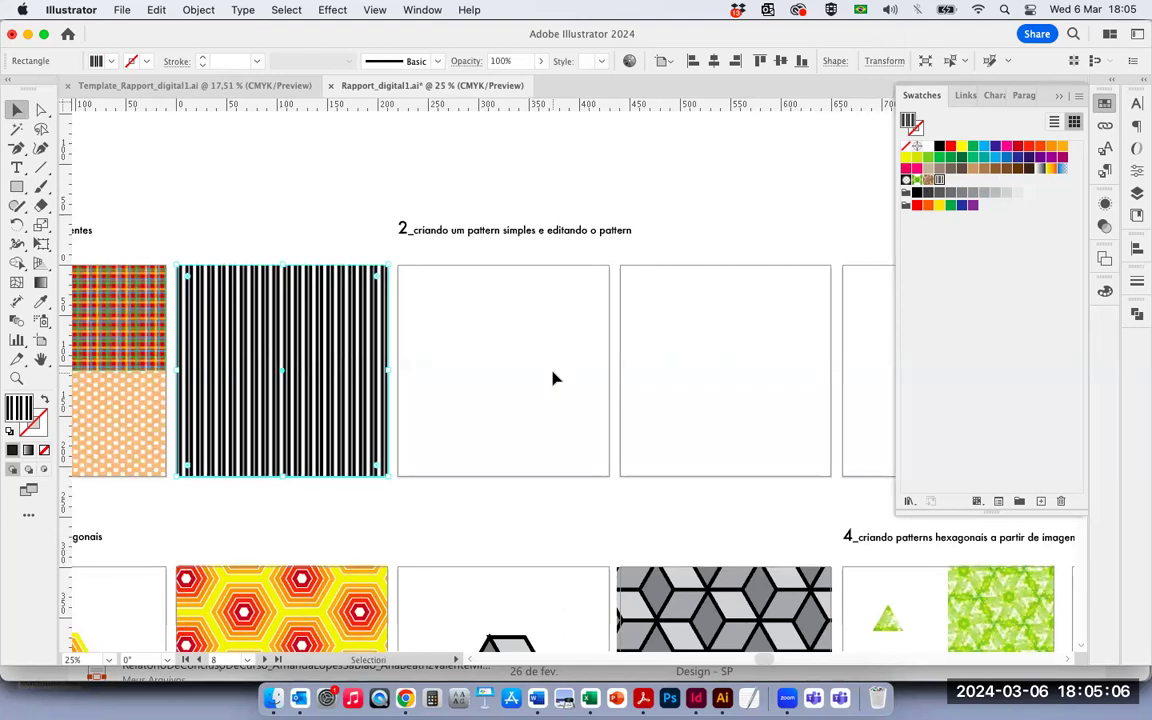
left_click(16, 169)
left_click_drag(414, 284, 484, 341)
type("M")
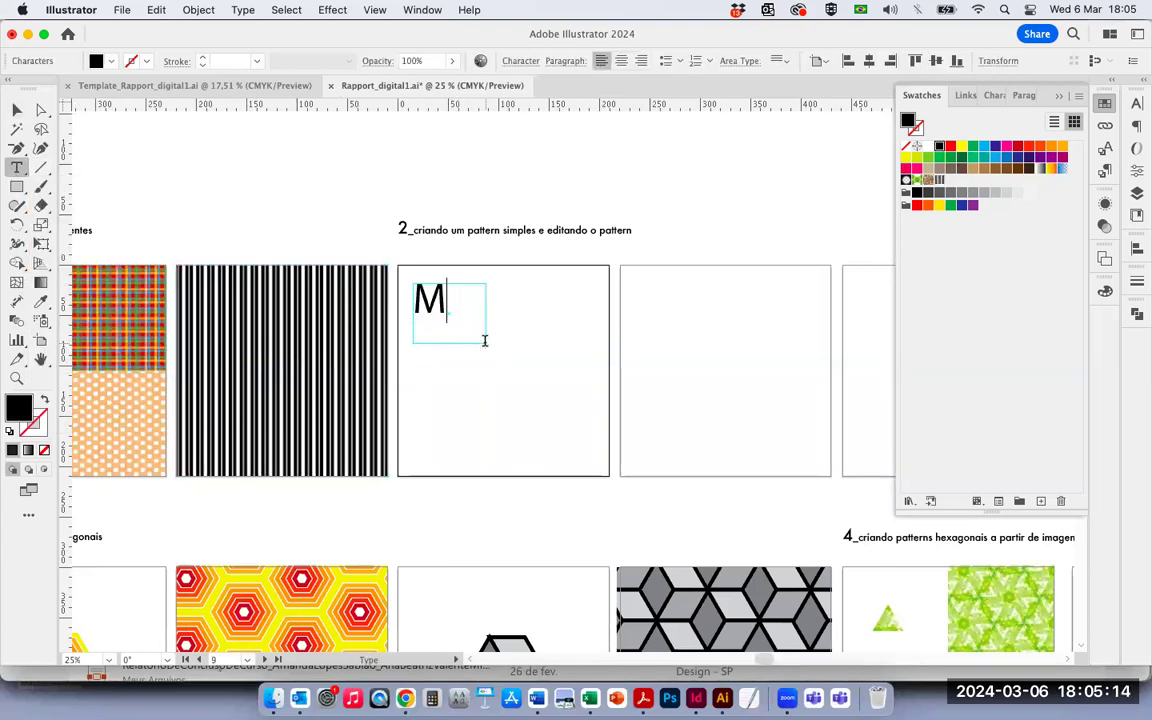
- Change the font of the letter M to Futura Medium
key("super+a")
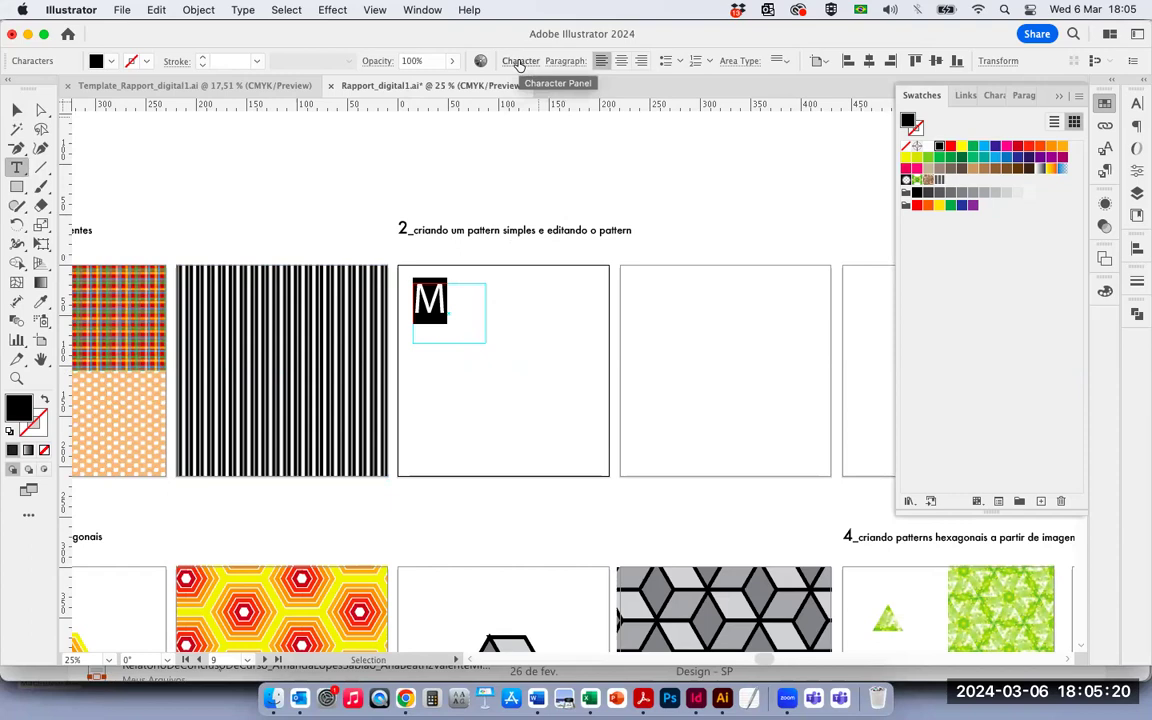
left_click(1137, 103)
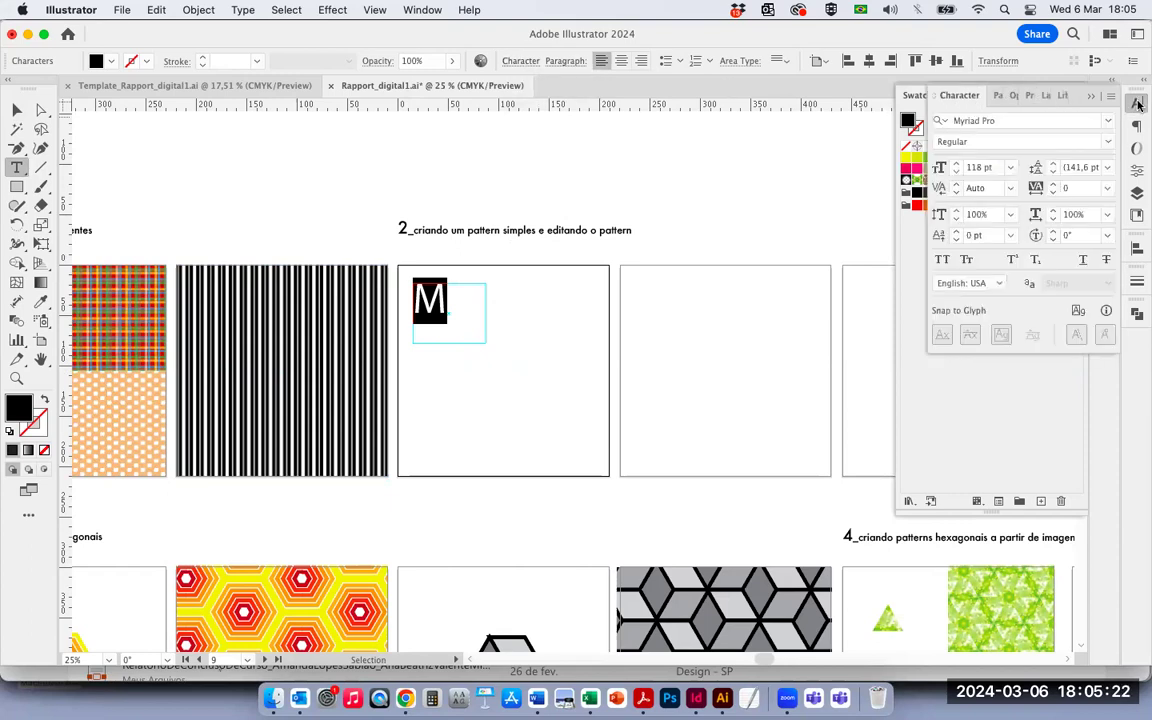
left_click(1009, 120)
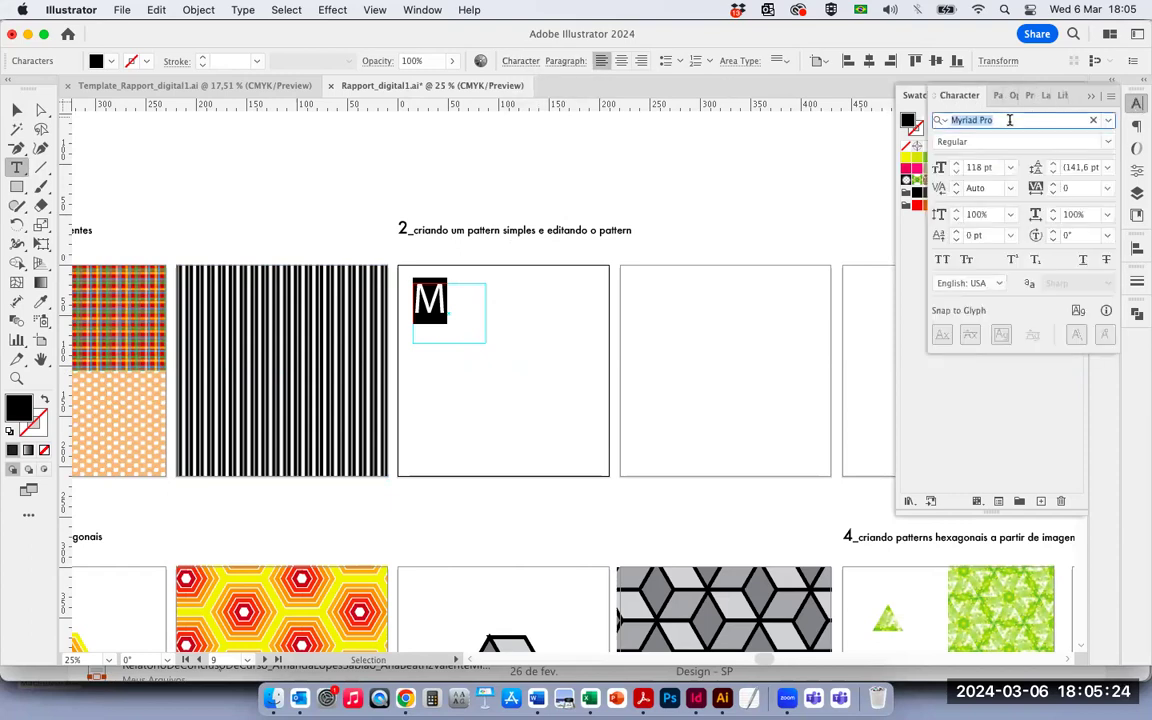
type("avant")
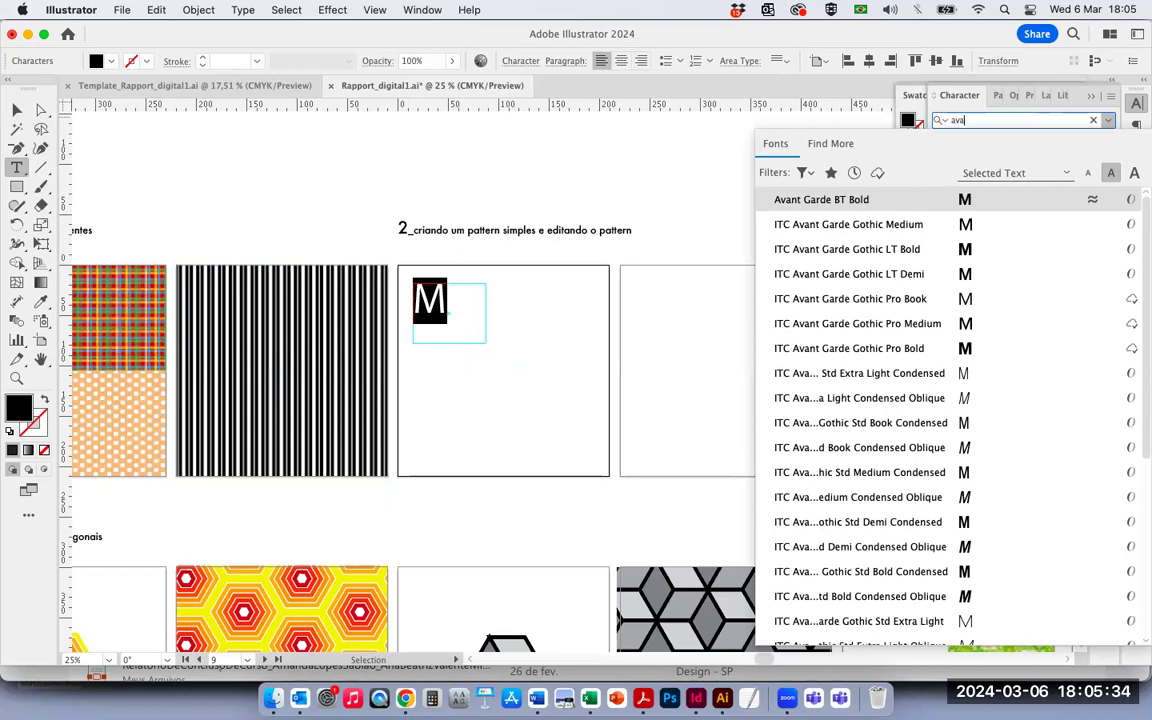
key("BackSpace")
key("BackSpace")
key("BackSpace")
key("BackSpace")
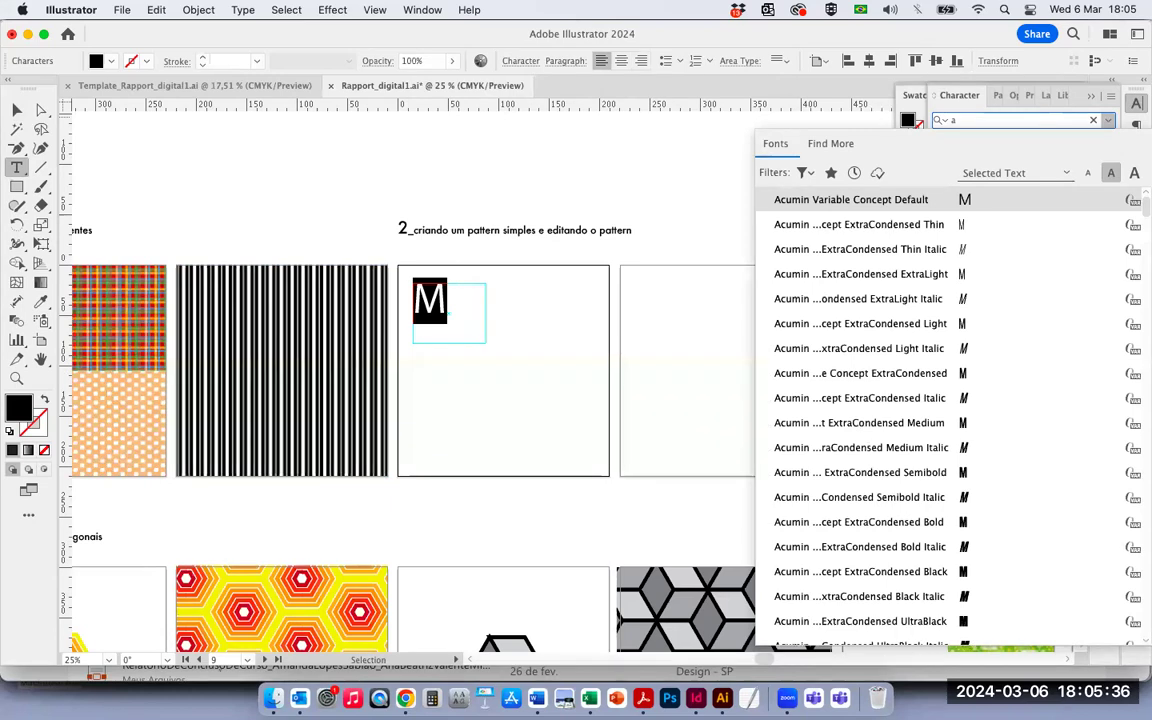
key("BackSpace")
type("futu")
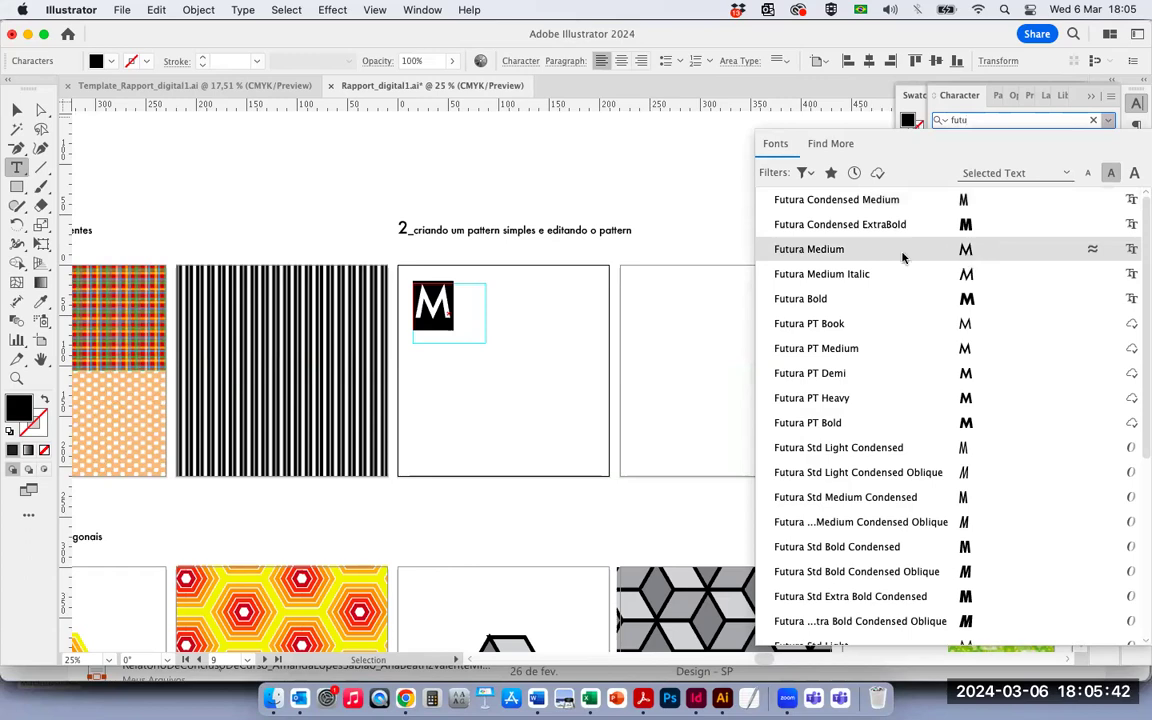
left_click(756, 228)
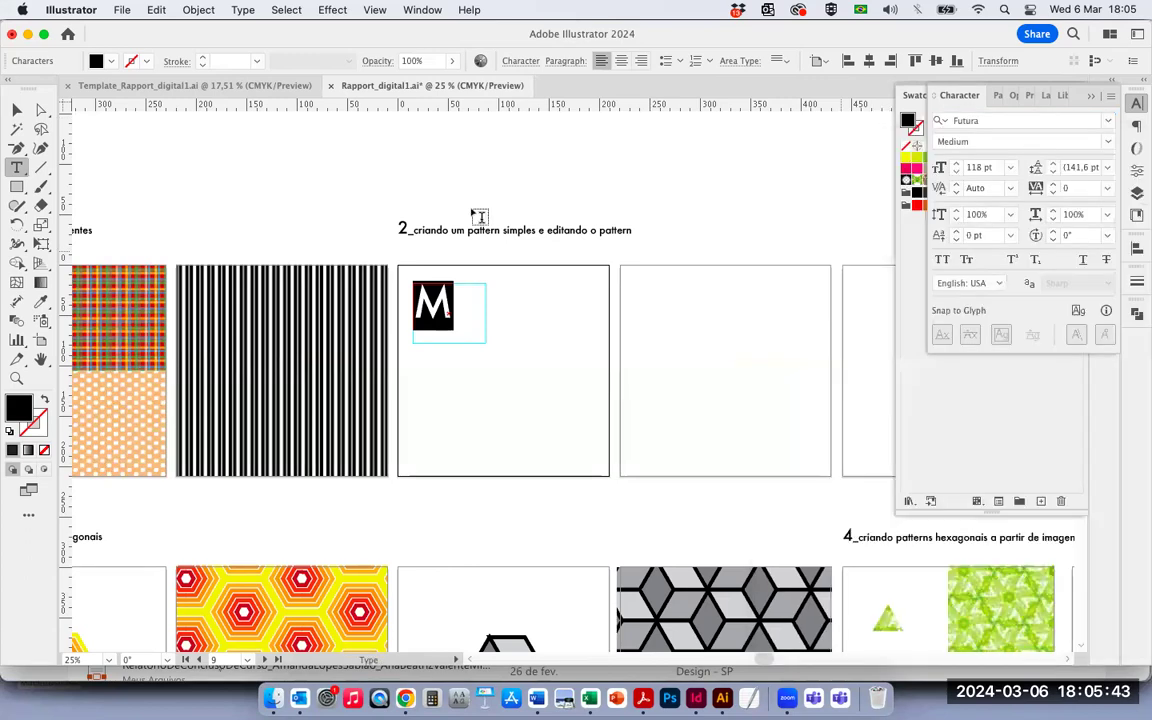
- Convert the text object M to outlines
left_click(17, 109)
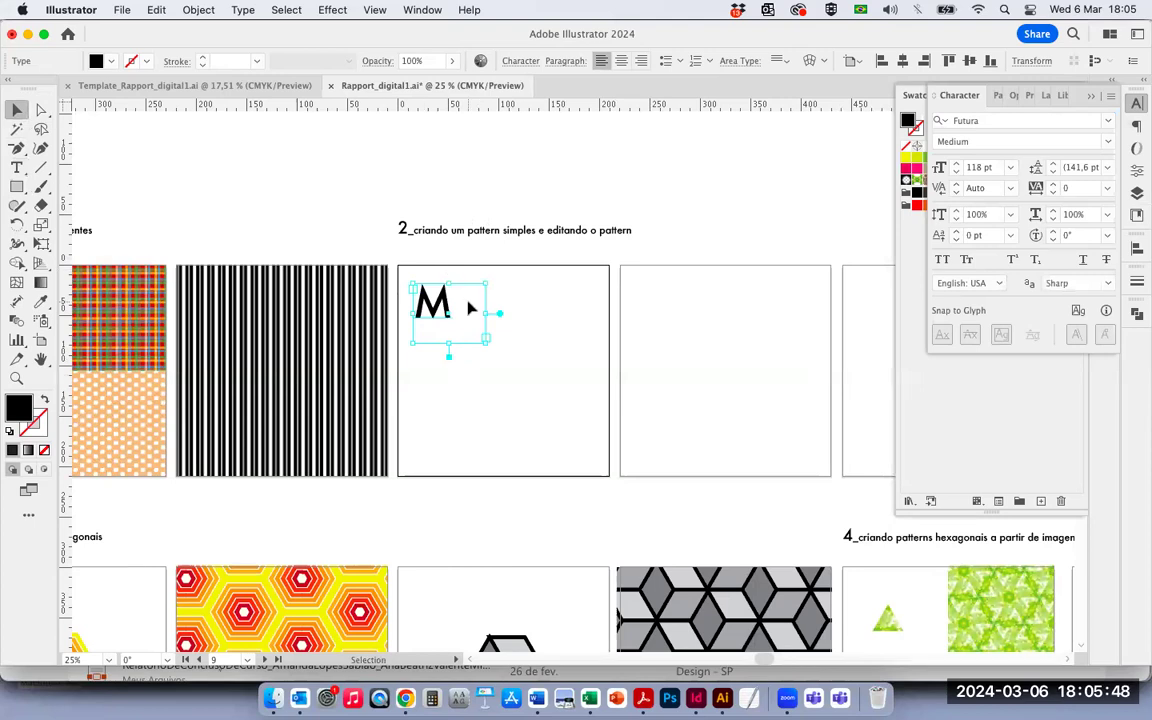
left_click(240, 9)
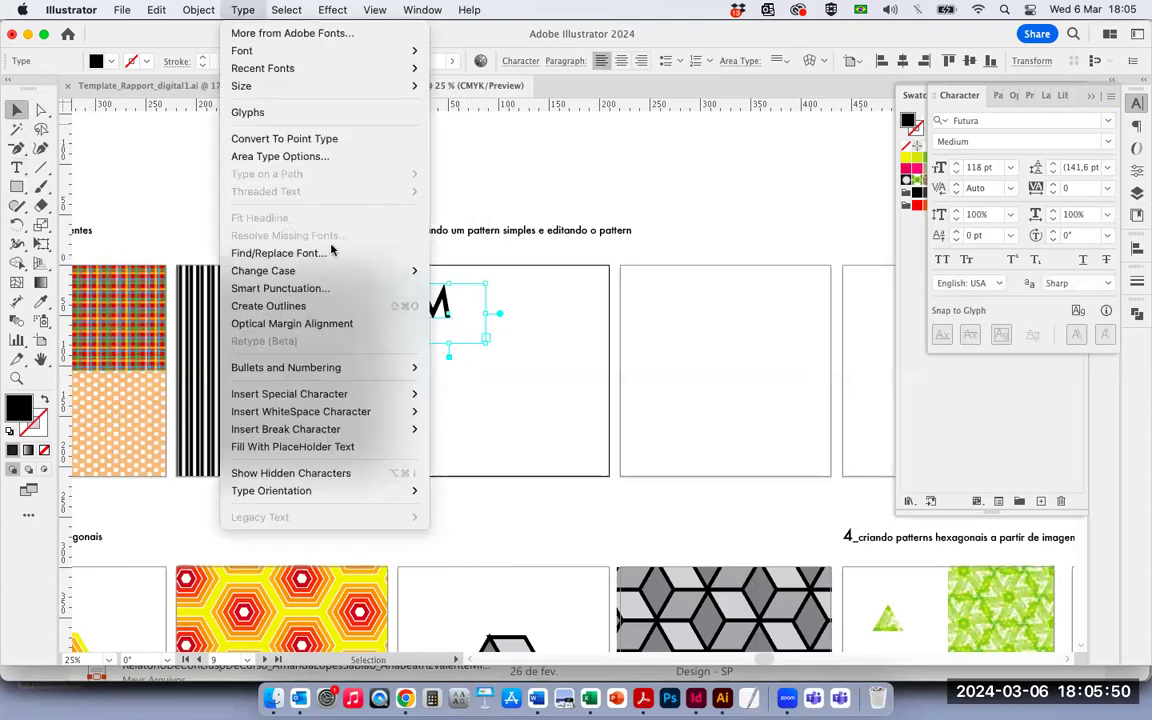
left_click(290, 306)
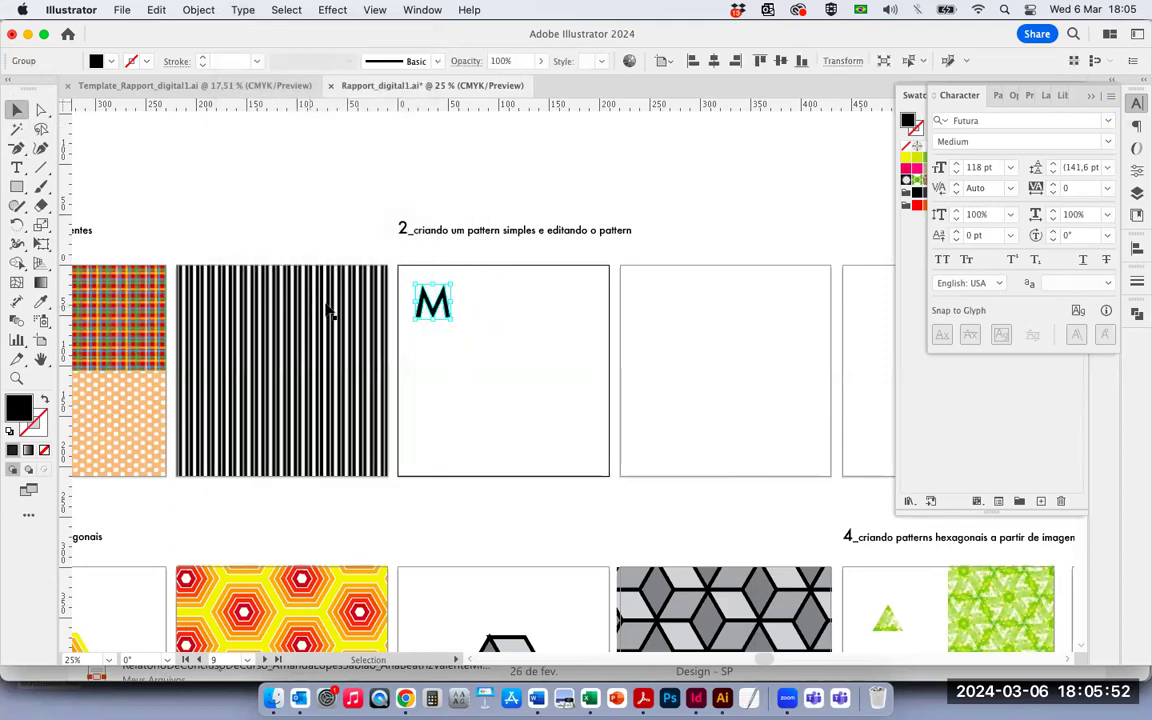
- Fill the outlined M with a lime green swatch and scale it down slightly
left_click(1092, 96)
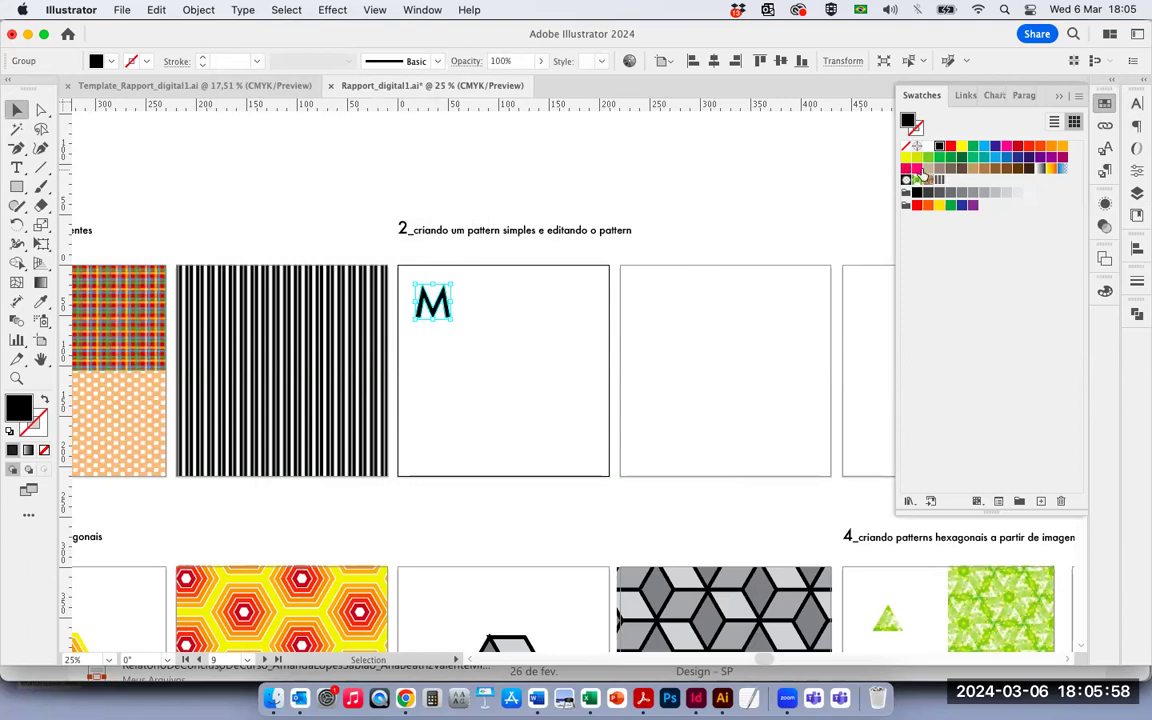
left_click(916, 160)
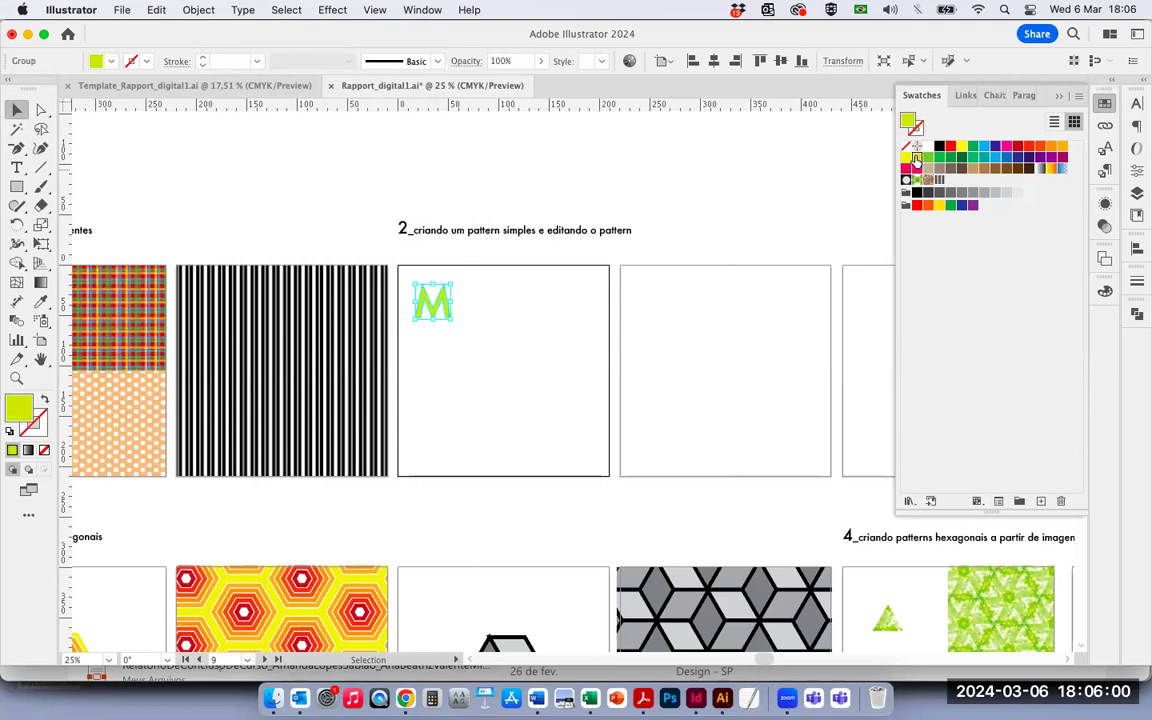
mouse_move(450, 320)
left_mouse_down()
mouse_move(499, 363)
mouse_move(451, 317)
left_mouse_up()
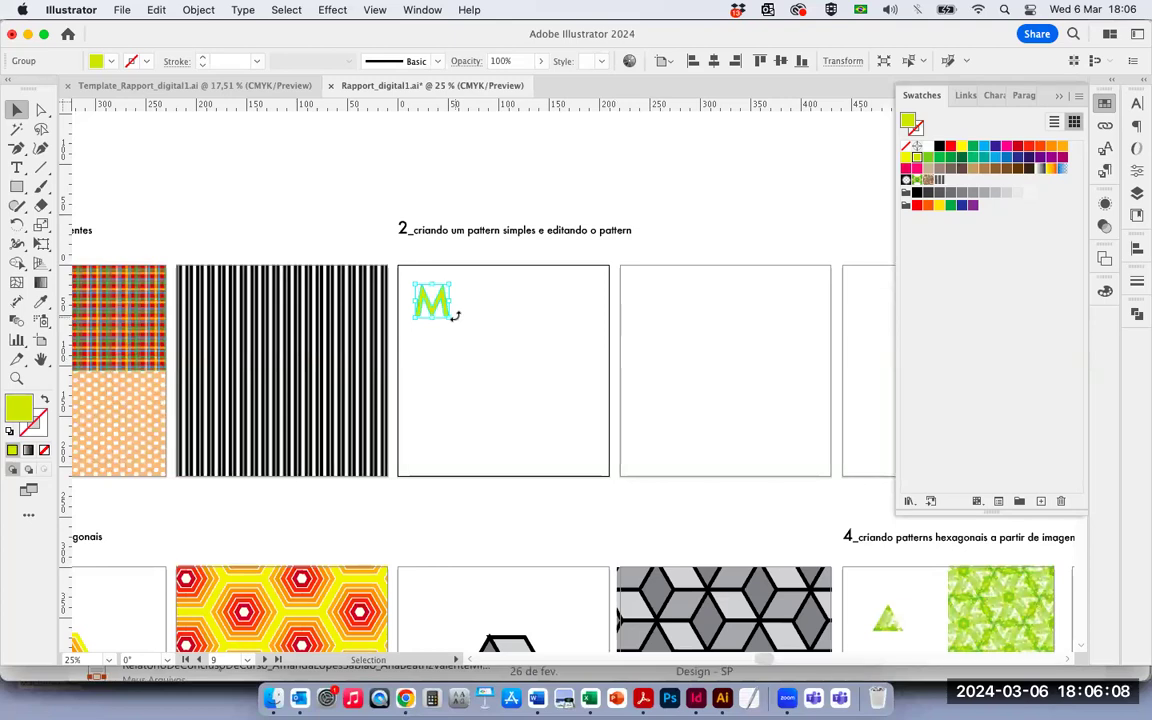
left_click(204, 11)
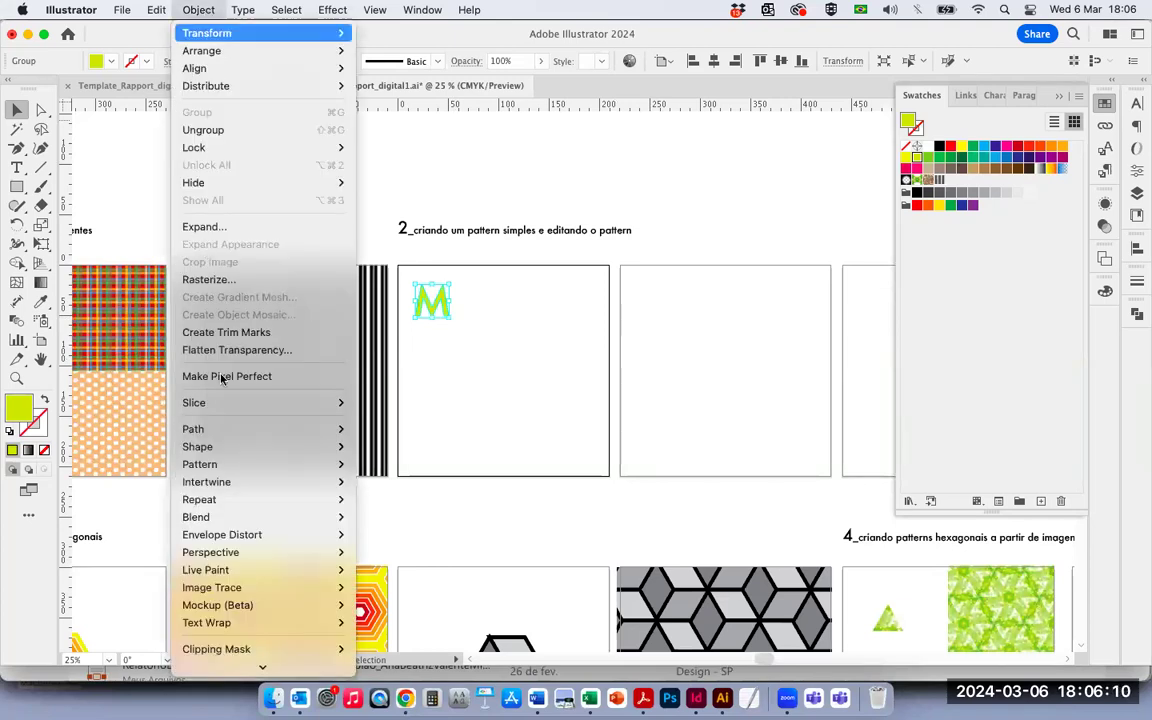
mouse_move(234, 470)
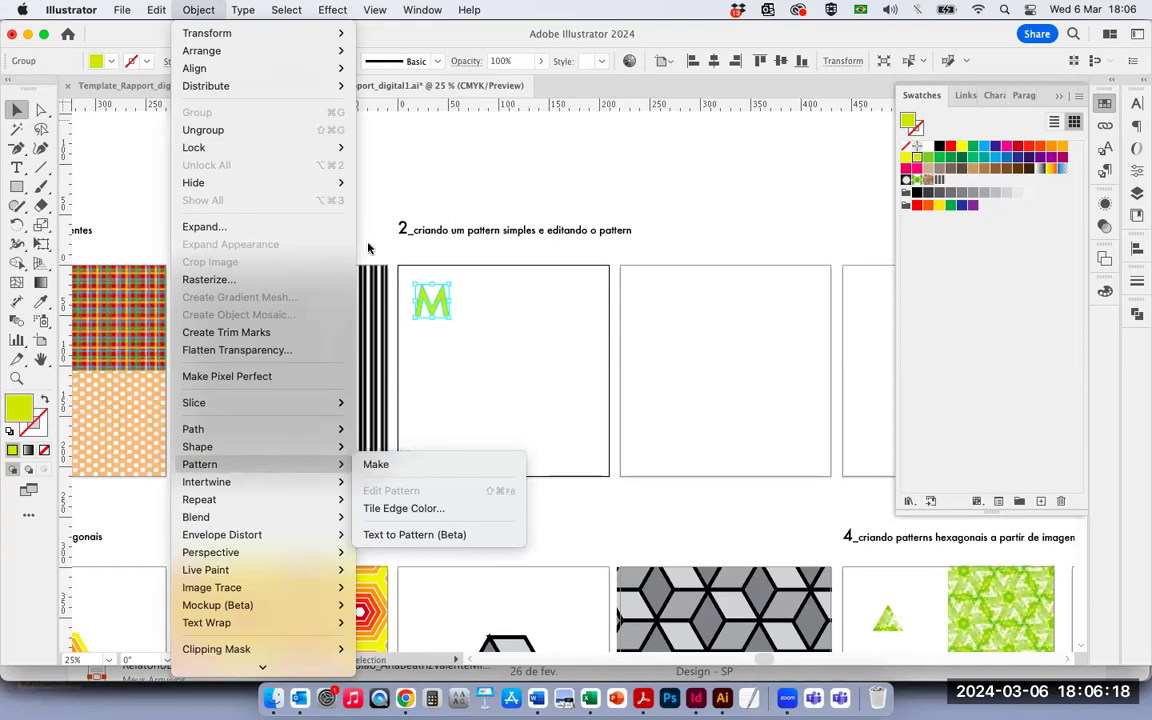
left_click(386, 205)
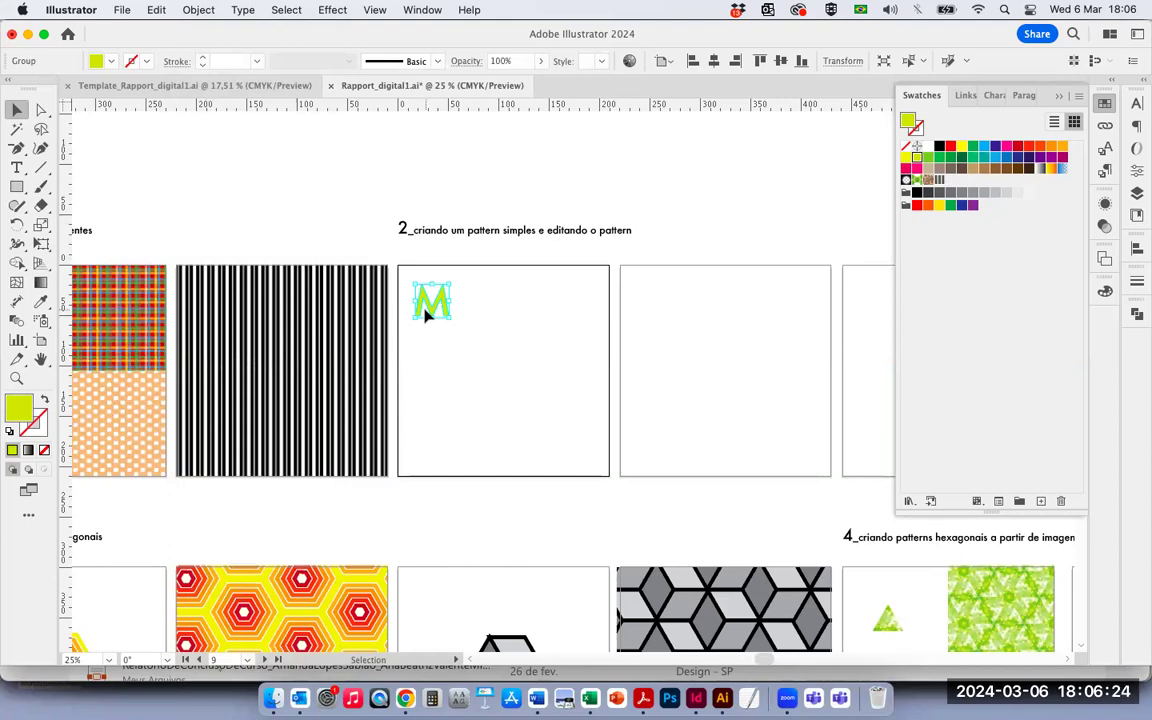
- Add the outlined lime green M to the swatches as a new pattern swatch
left_click_drag(987, 190, 417, 318)
left_click_drag(417, 318, 417, 318)
left_click_drag(417, 318, 950, 188)
- Draw a rectangle beside the M, reaching the artboard's bottom-right corner, and fill it with the new M pattern swatch
left_click(17, 186)
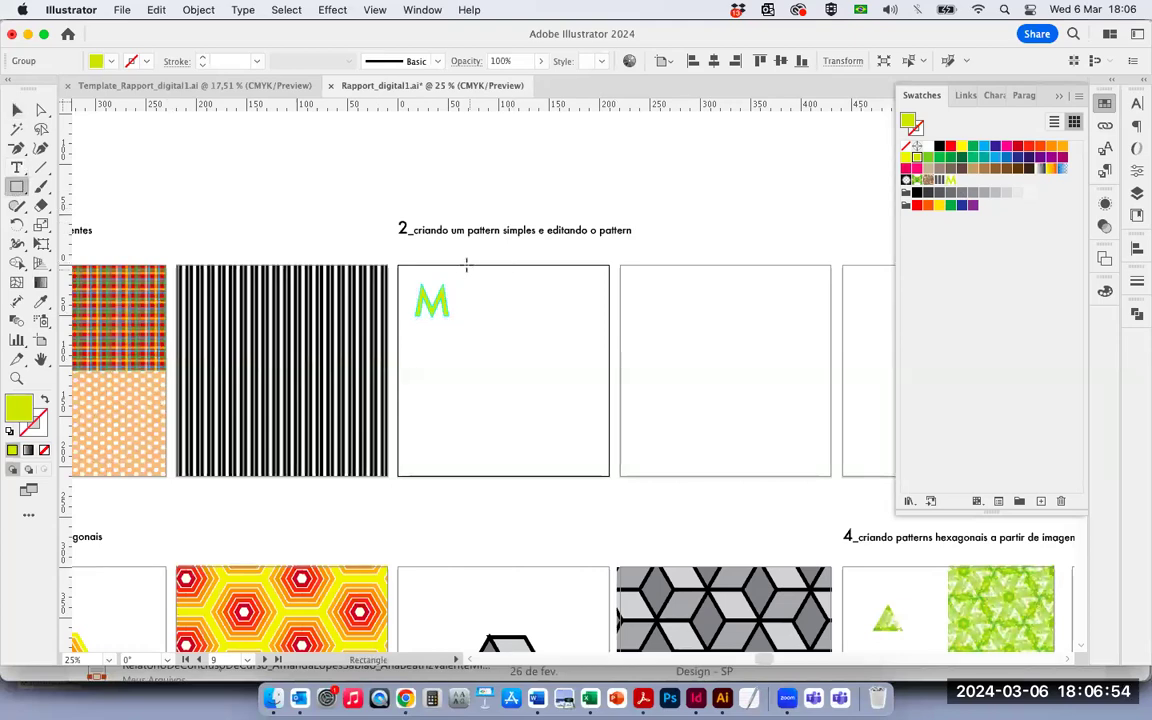
left_click_drag(464, 265, 608, 477)
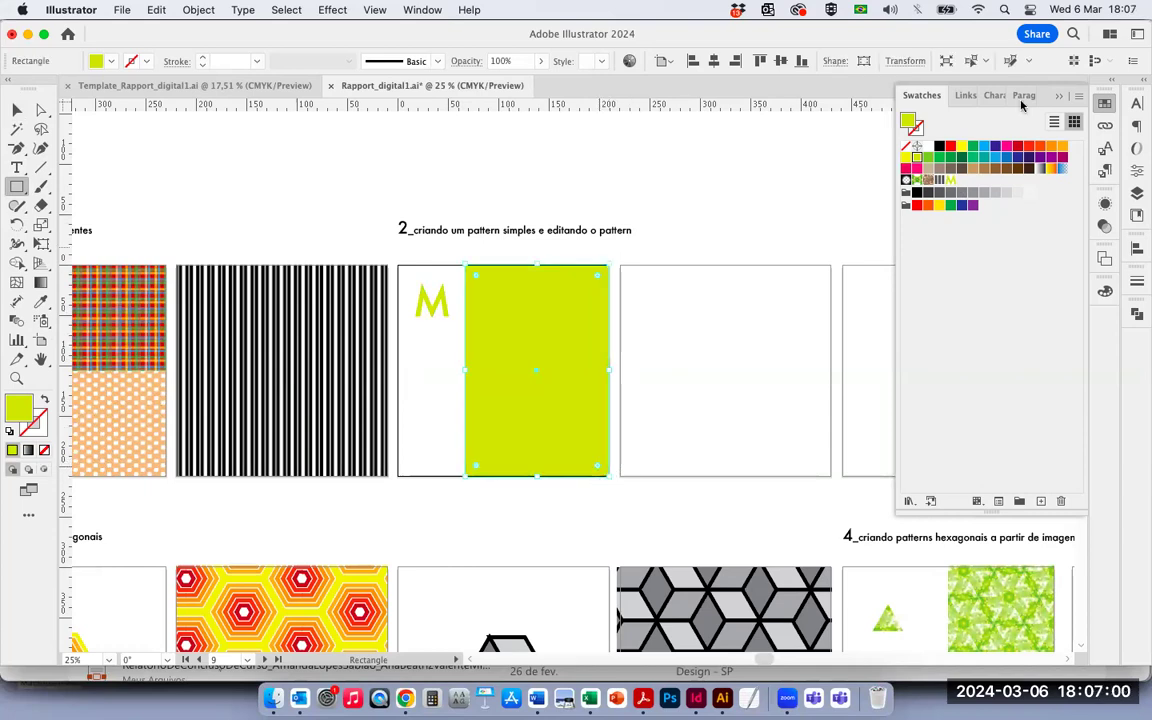
left_click(951, 181)
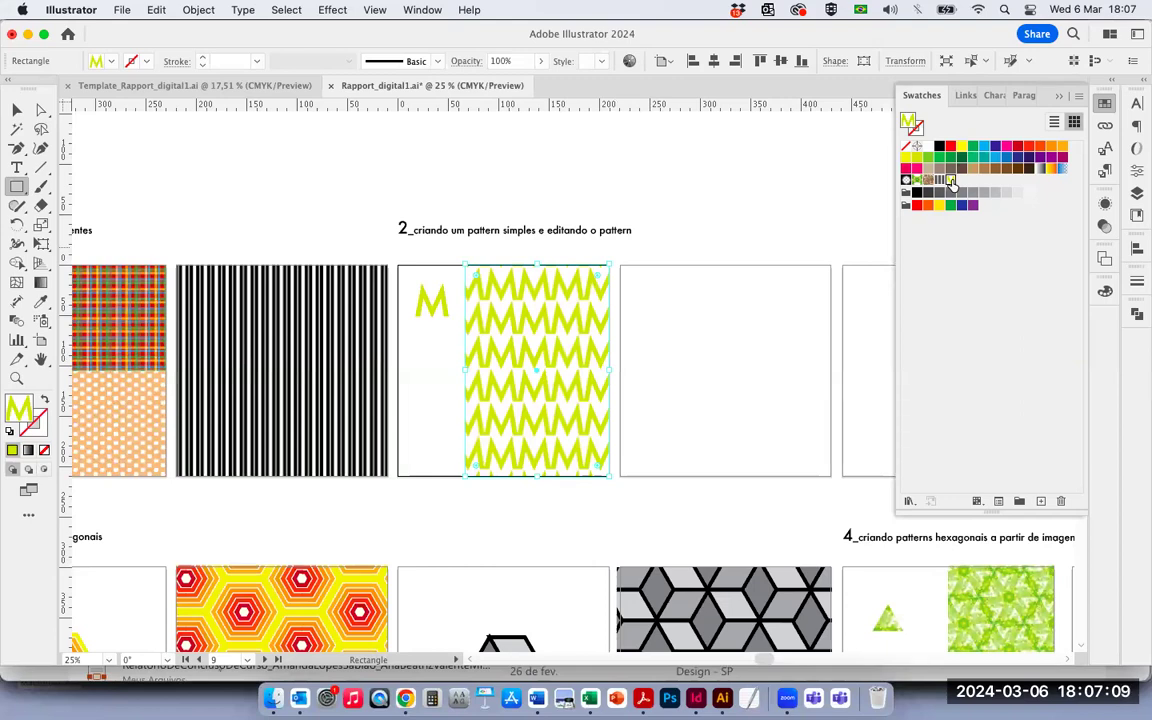
- Try to widen the M-patterned rectangle into the neighbouring artboard, and undo the widening
left_click(17, 109)
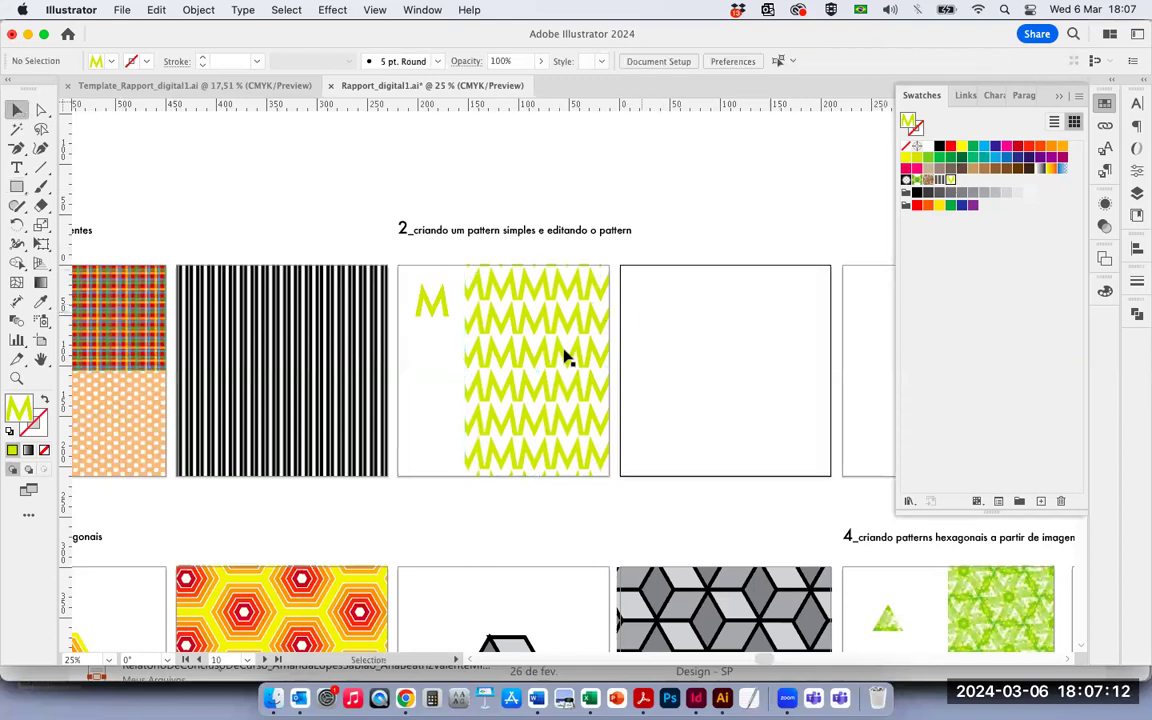
left_click_drag(517, 386, 663, 369)
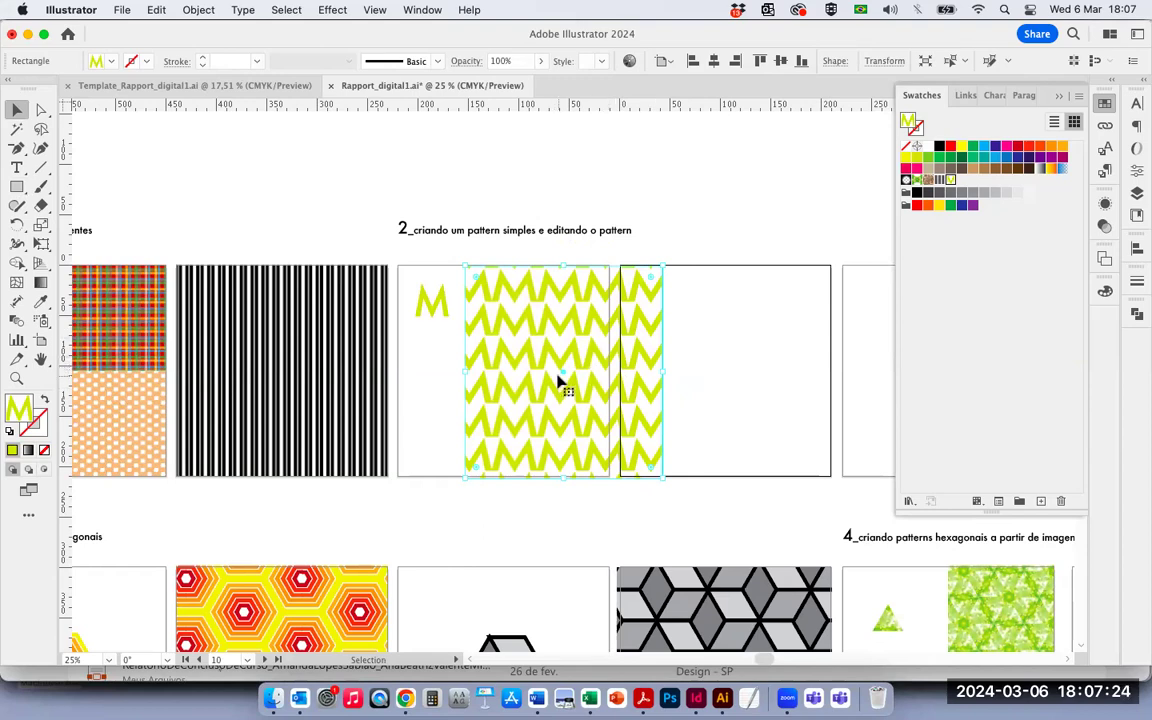
key("super+z")
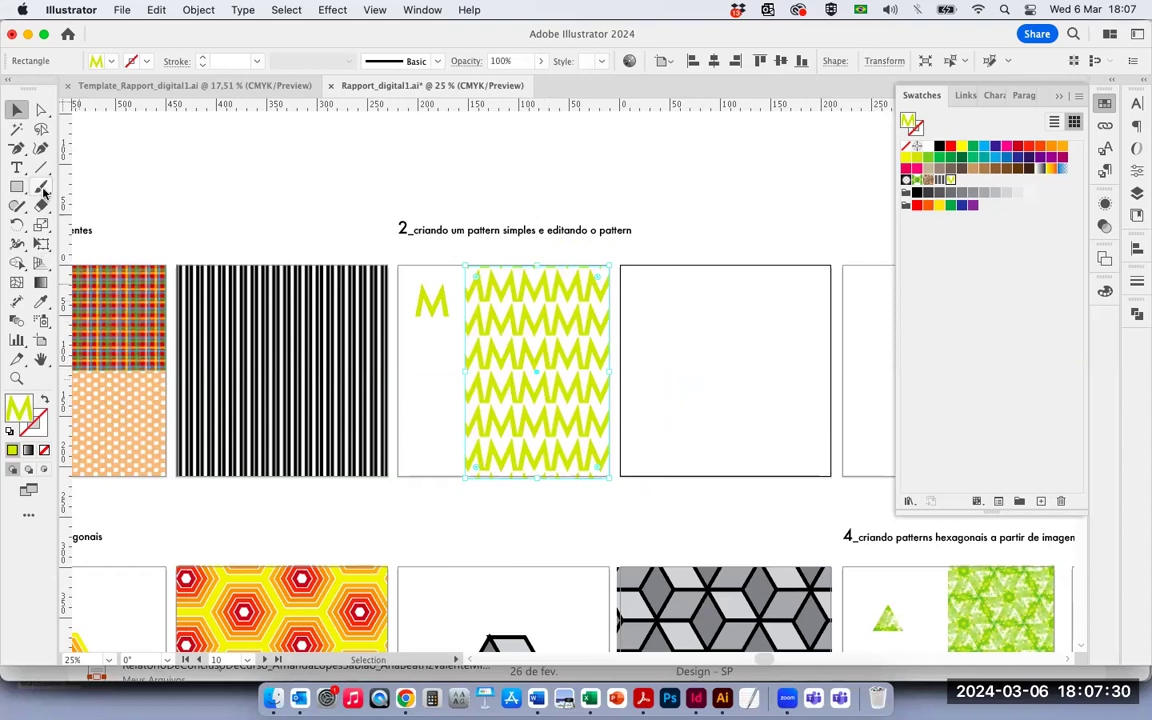
- Turn off Transform Patterns in the Scale options for the M-patterned rectangle, keeping the scale at 100%
double_click(43, 230)
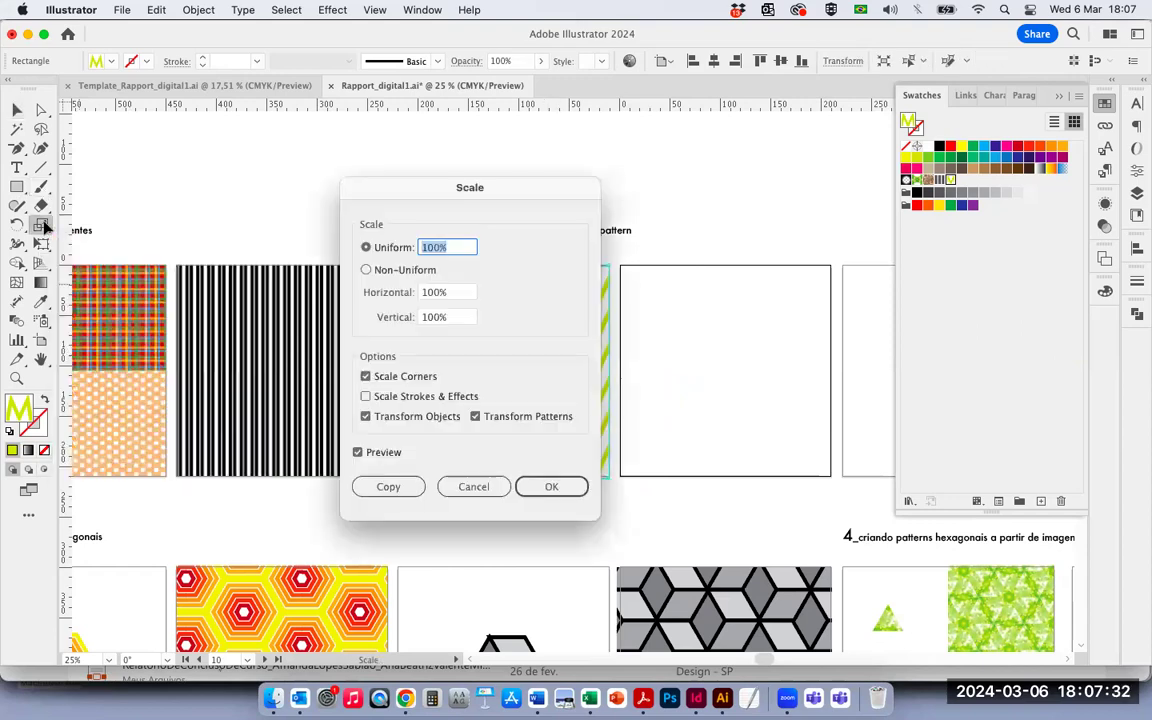
left_click(521, 419)
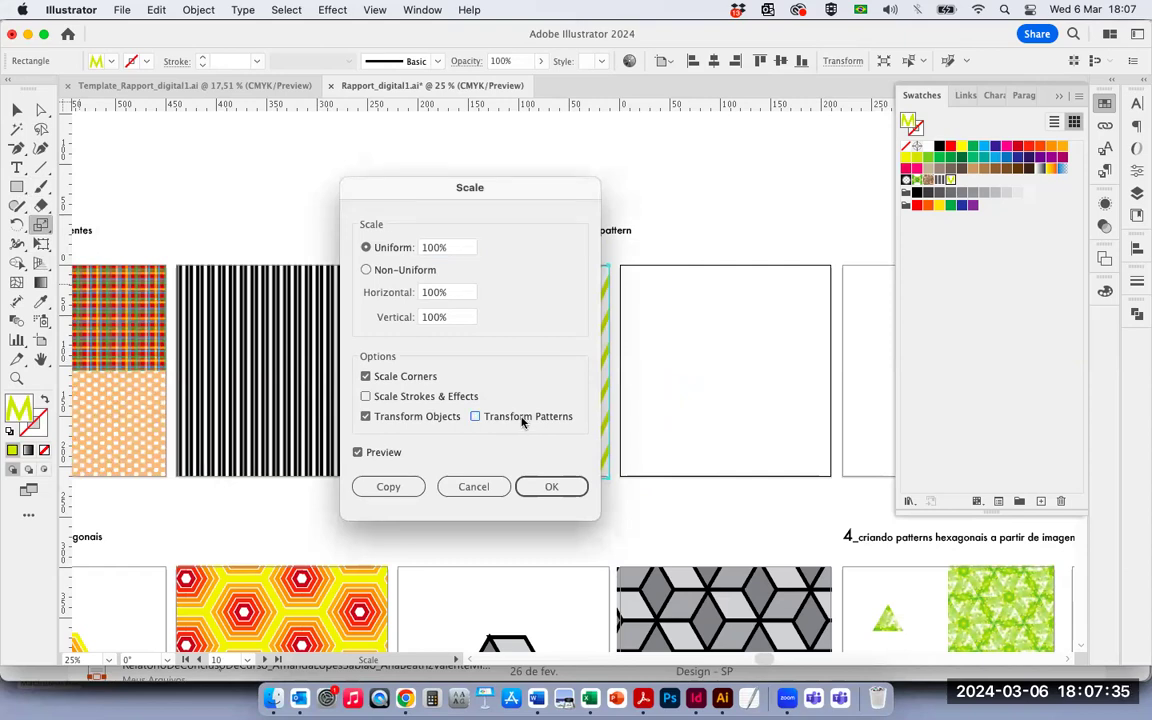
left_click(547, 487)
left_click(14, 112)
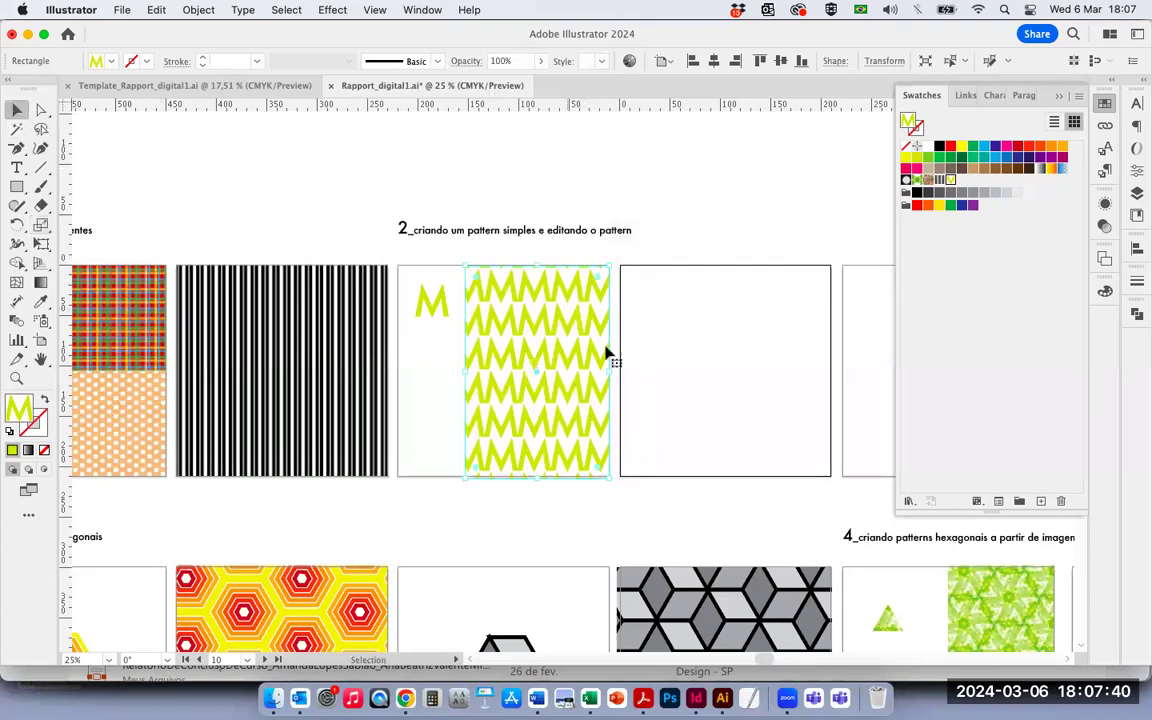
- Narrow the M-patterned rectangle to about 113 mm wide and move it closer to the letter M
left_click_drag(613, 375, 588, 414)
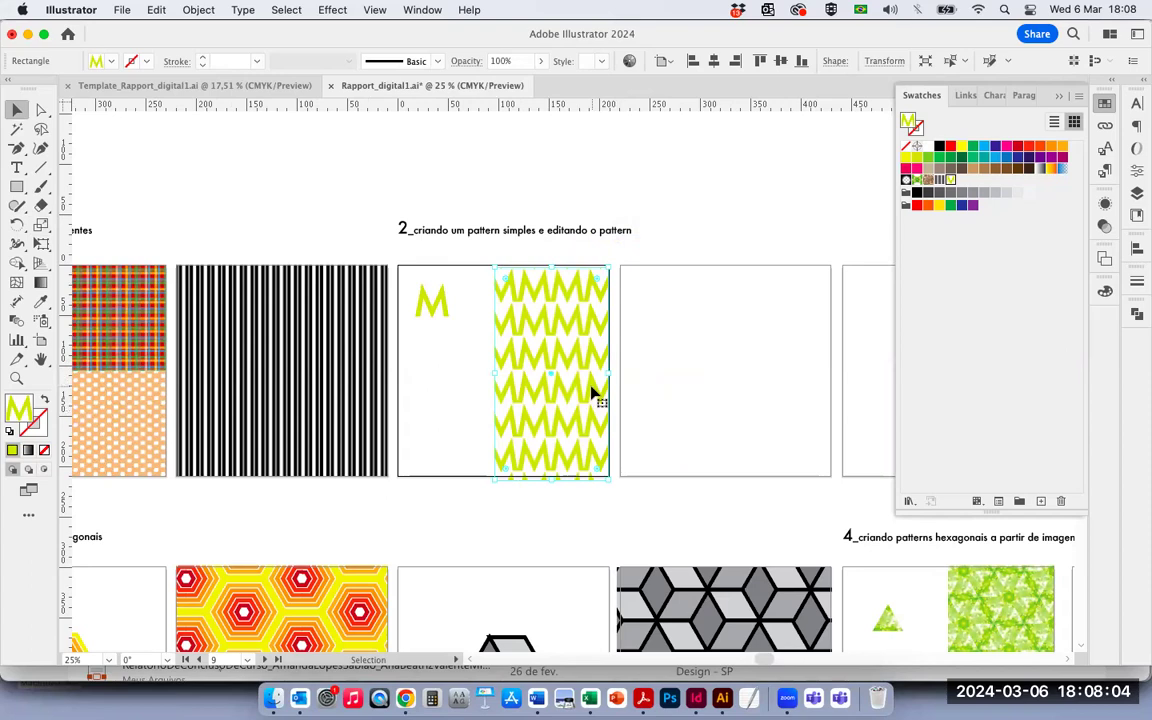
left_click_drag(596, 393, 571, 388)
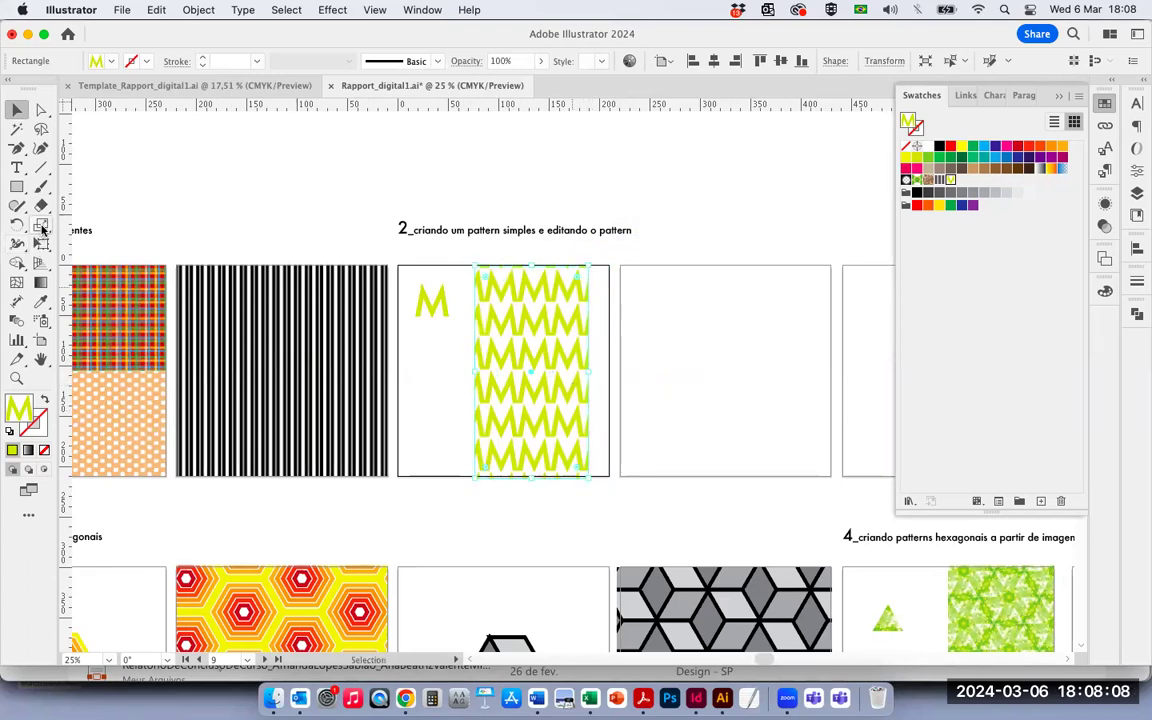
- Turn Transform Patterns back on in the Scale options for the M-patterned rectangle
double_click(41, 226)
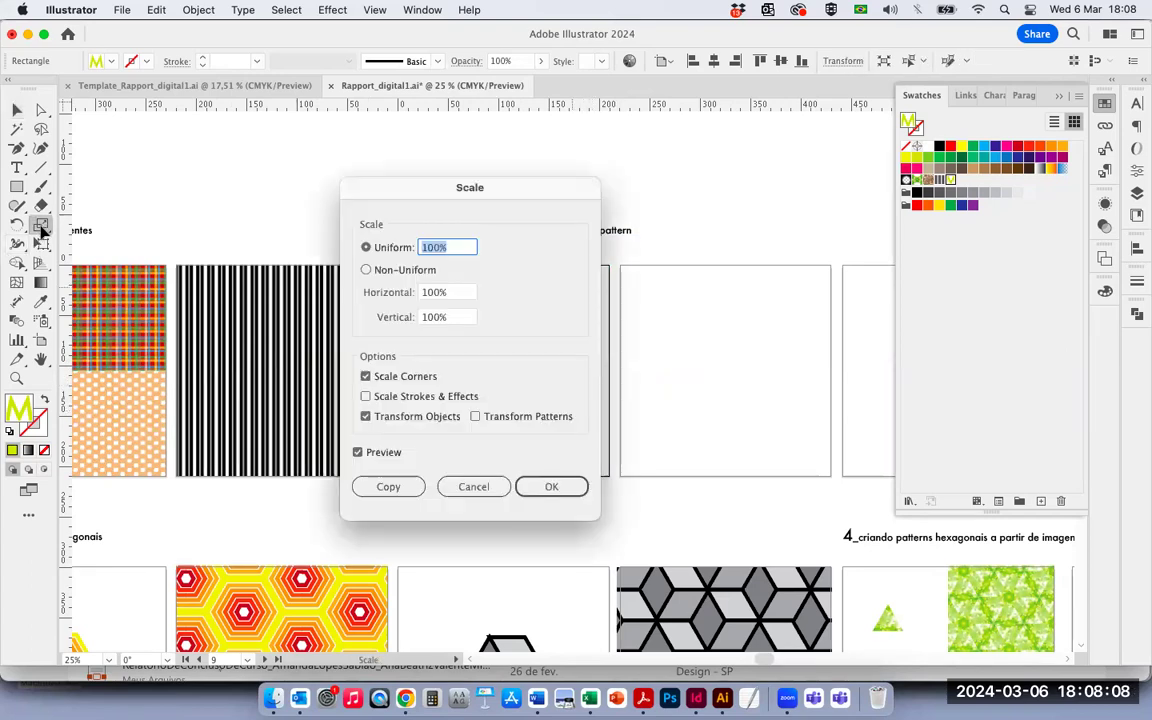
left_click(500, 418)
left_click(562, 487)
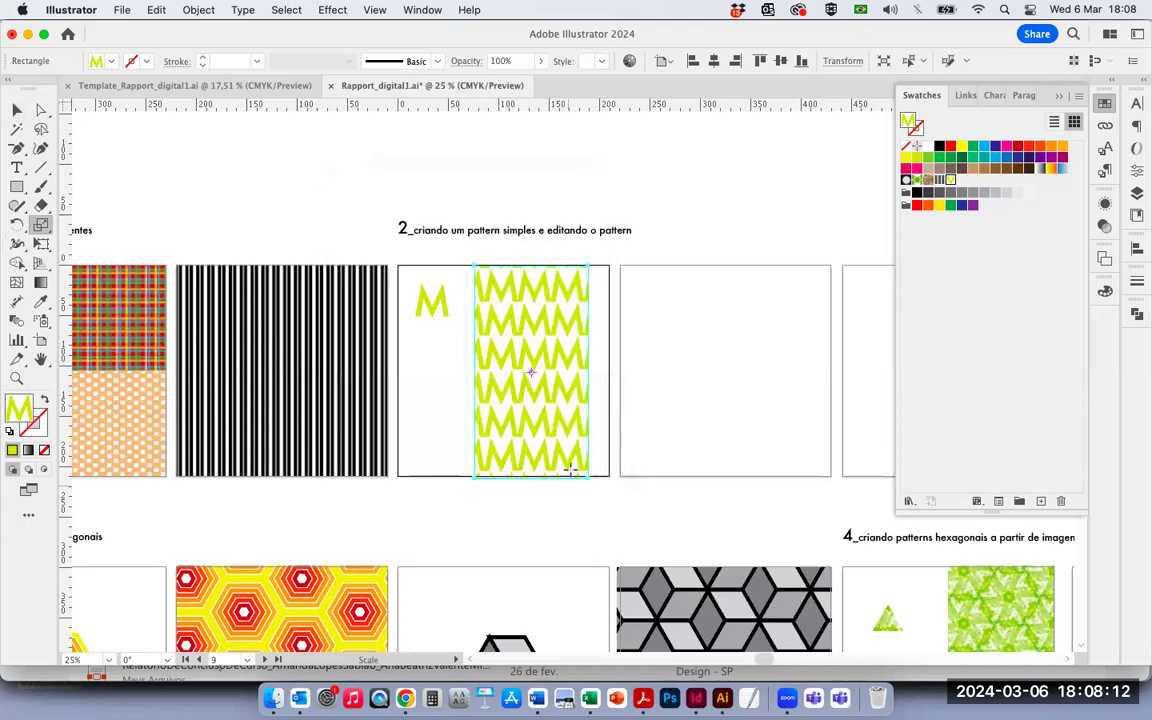
key("v")
- Move the patterned rectangle's side edges outward and its bottom edge up with Direct Selection, making it about 149 by 206 mm within the artboard
left_click(41, 110)
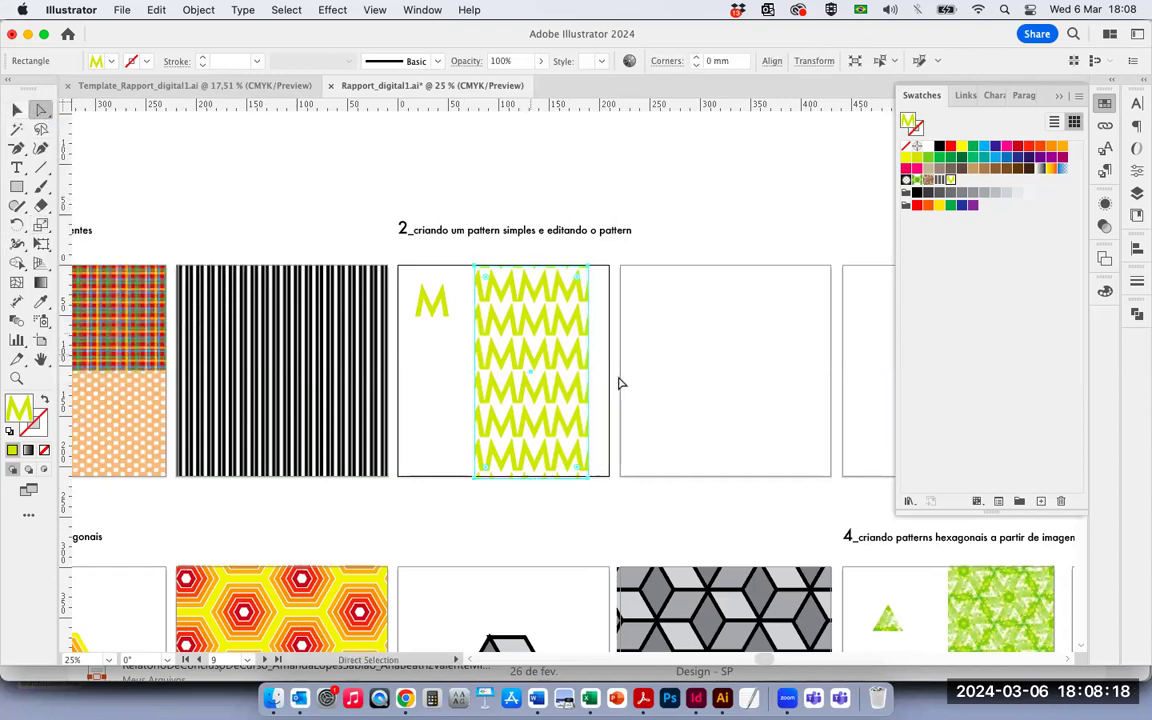
left_click(593, 358)
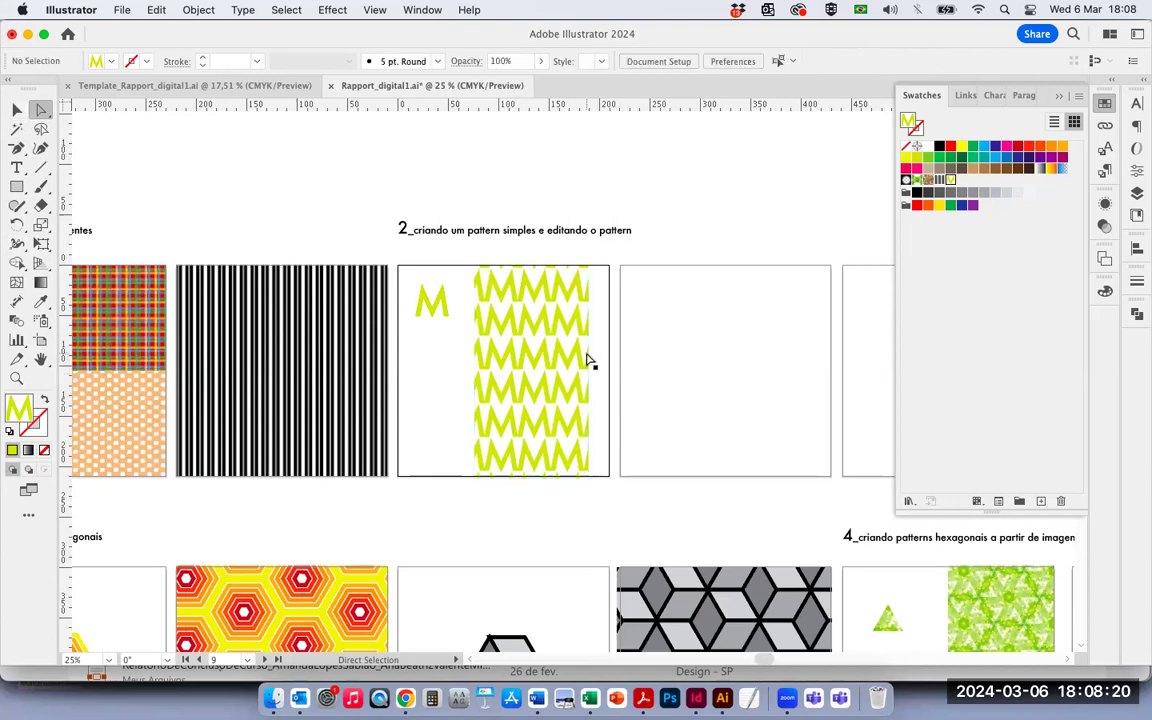
left_click(588, 356)
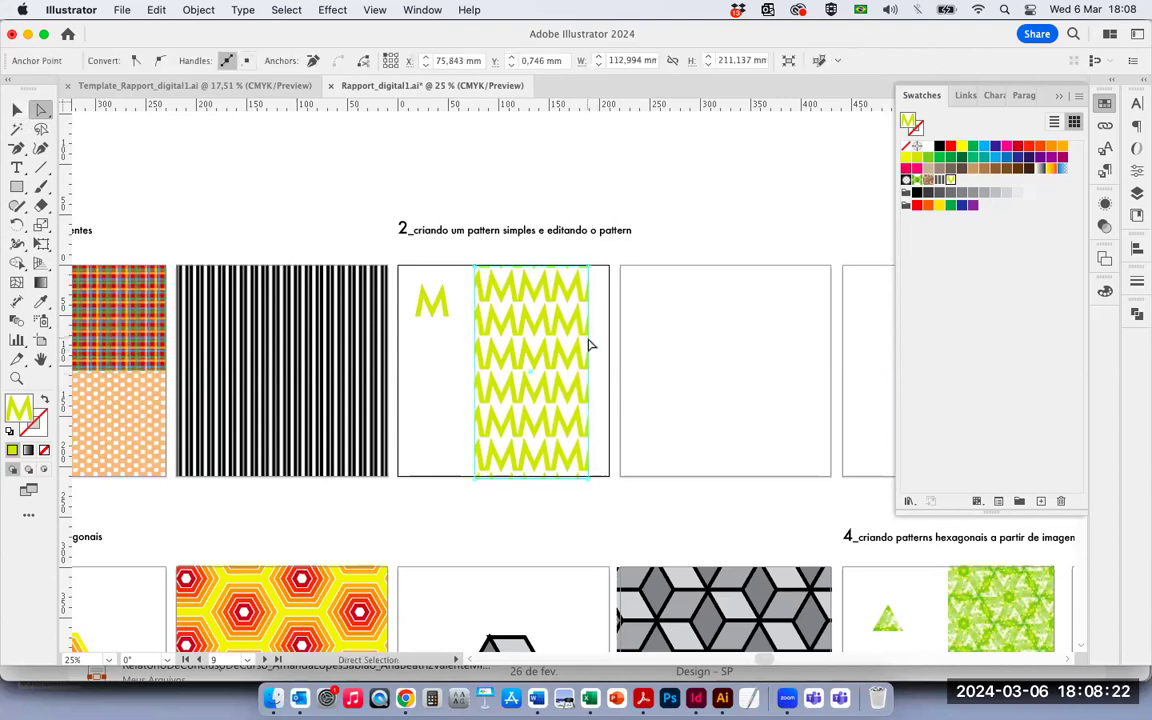
left_click_drag(590, 345, 609, 342)
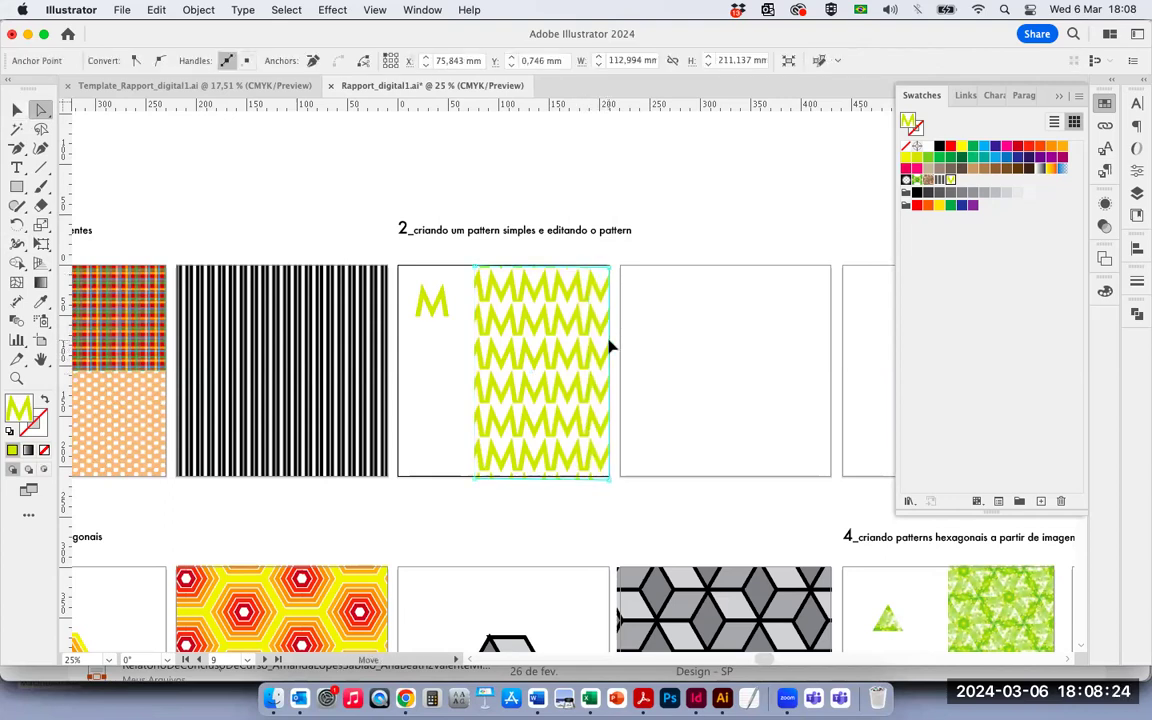
left_click_drag(476, 360, 461, 366)
key("shift")
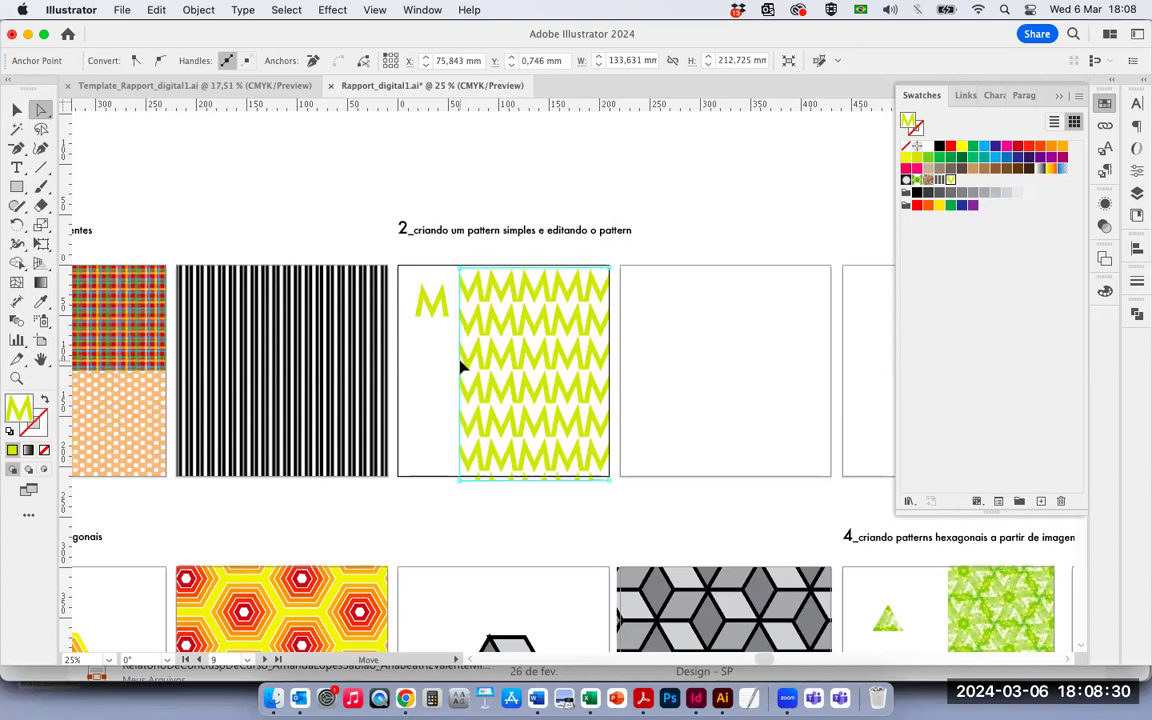
left_click_drag(550, 480, 549, 474)
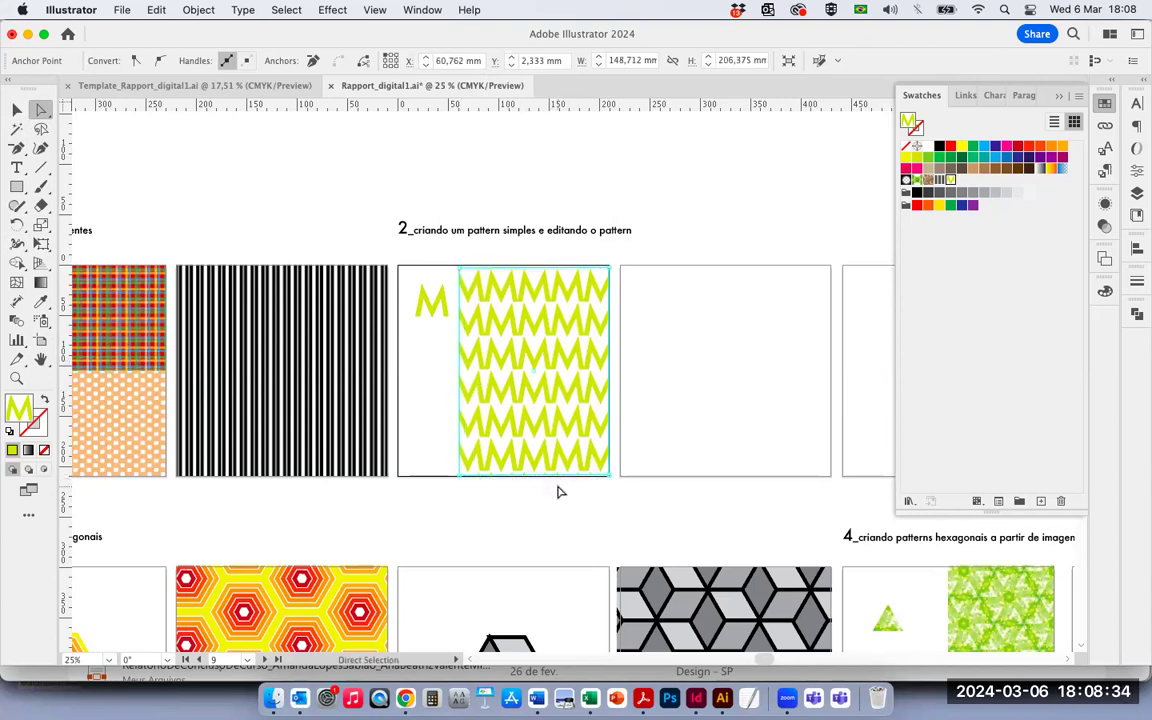
left_click(17, 109)
left_click(222, 238)
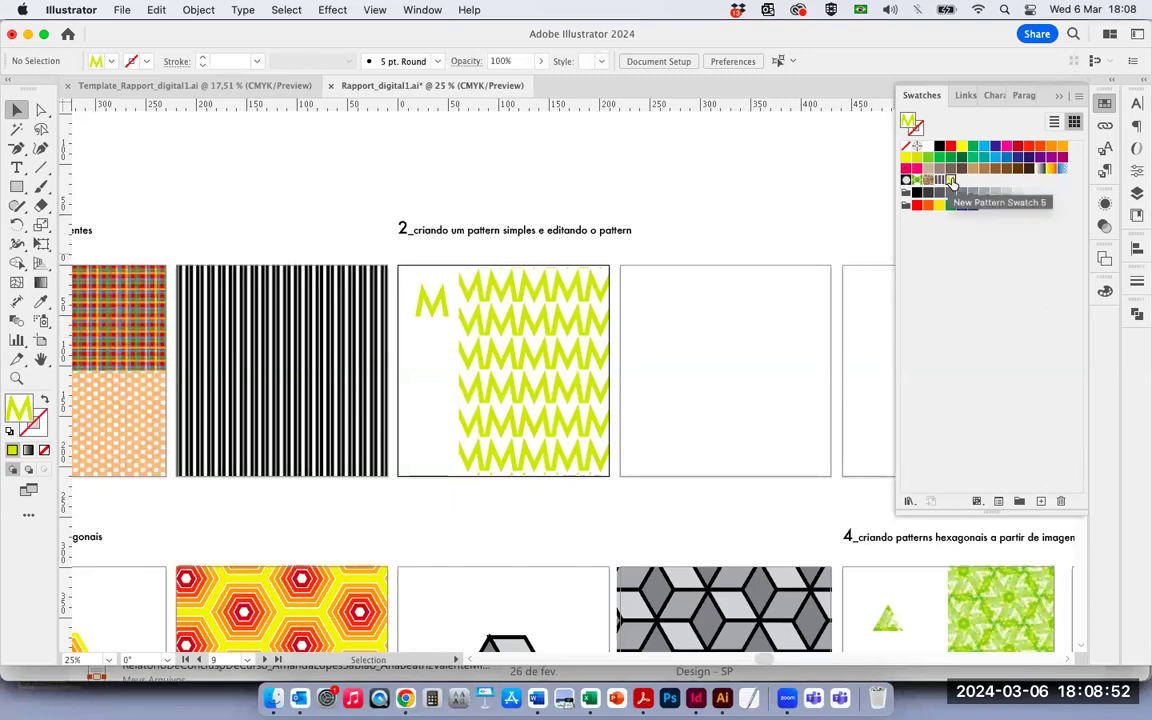
- Duplicate the M pattern swatch and open the copy for pattern editing
left_click(1075, 99)
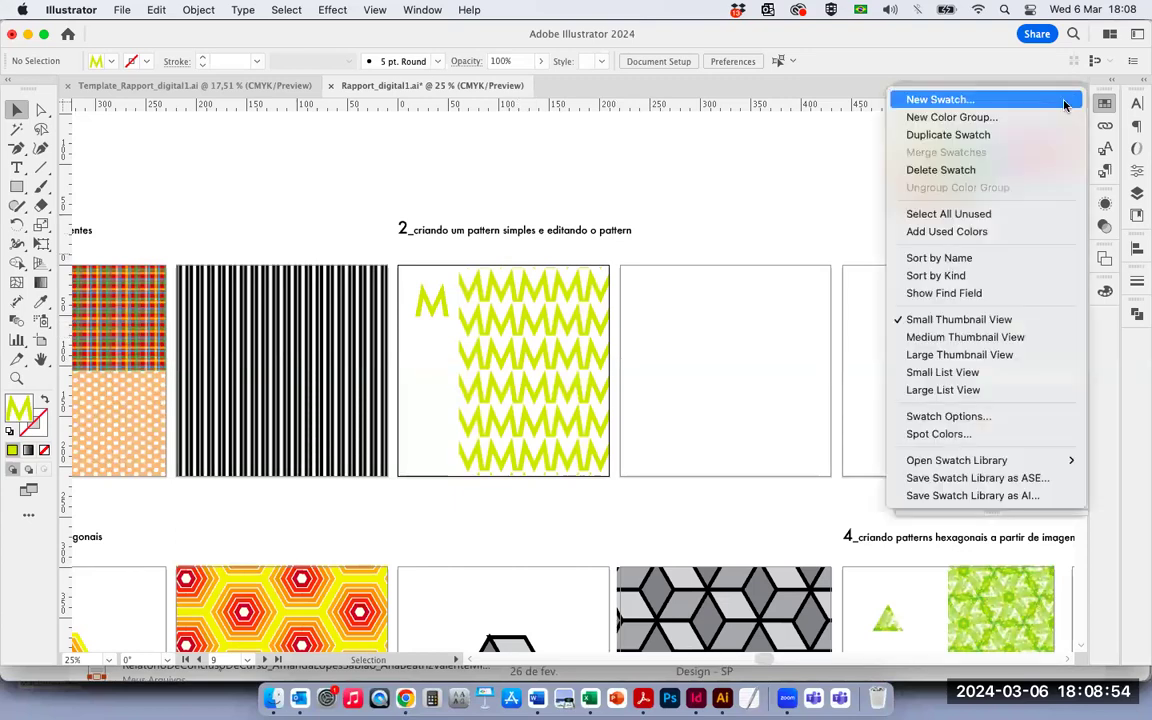
left_click(1019, 135)
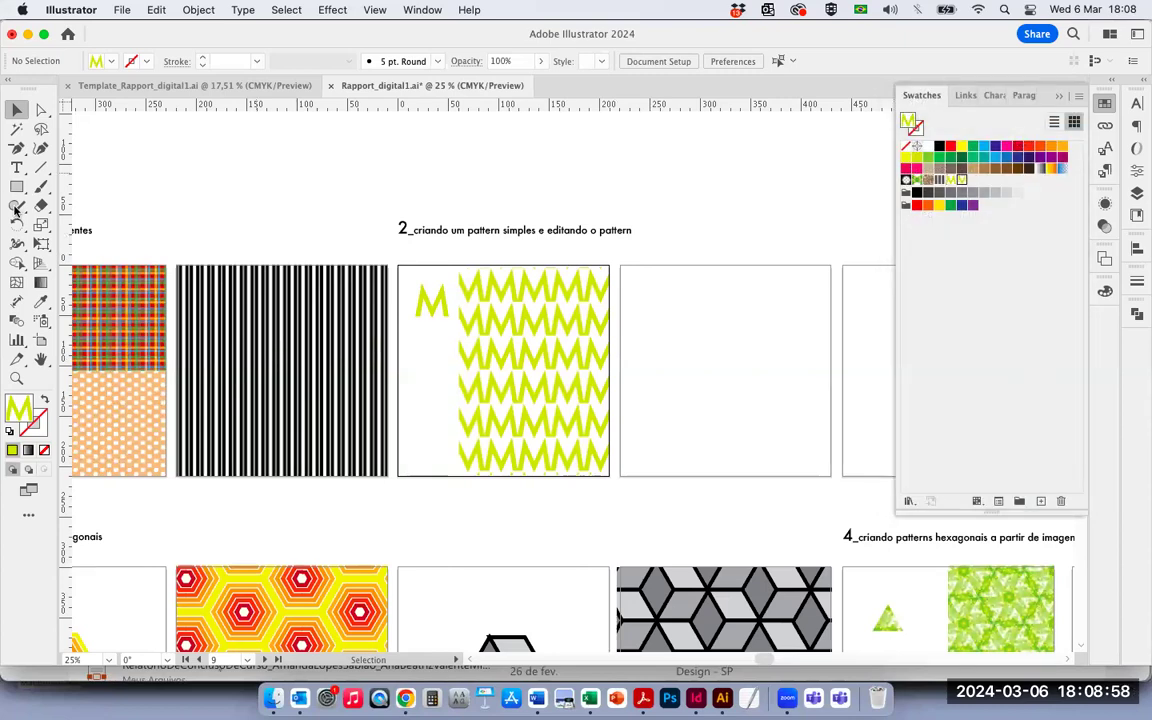
double_click(960, 182)
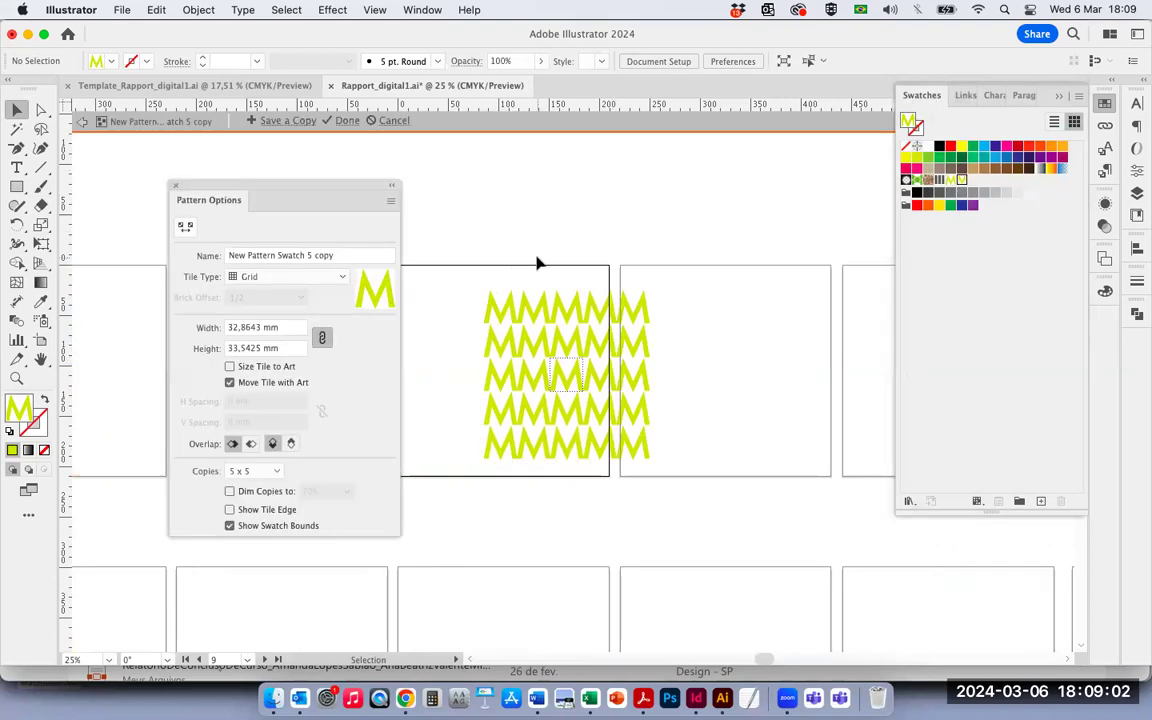
- Rename the duplicated pattern M 2 Pattern
left_click(347, 257)
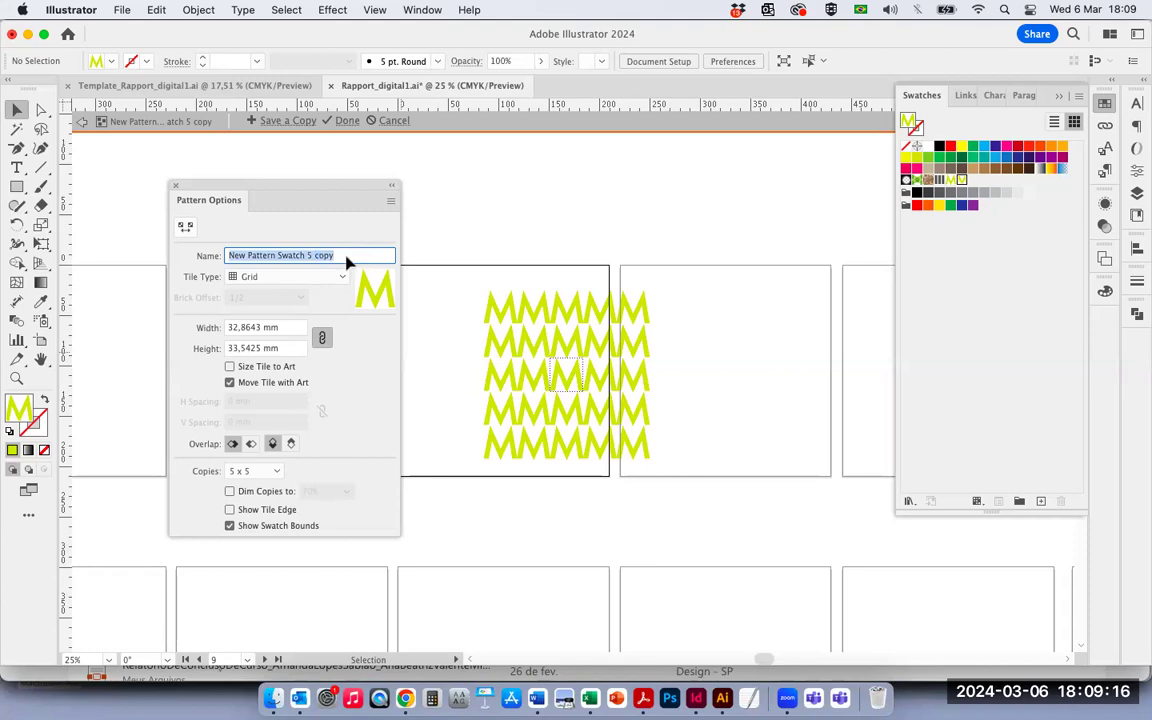
type("M Patter")
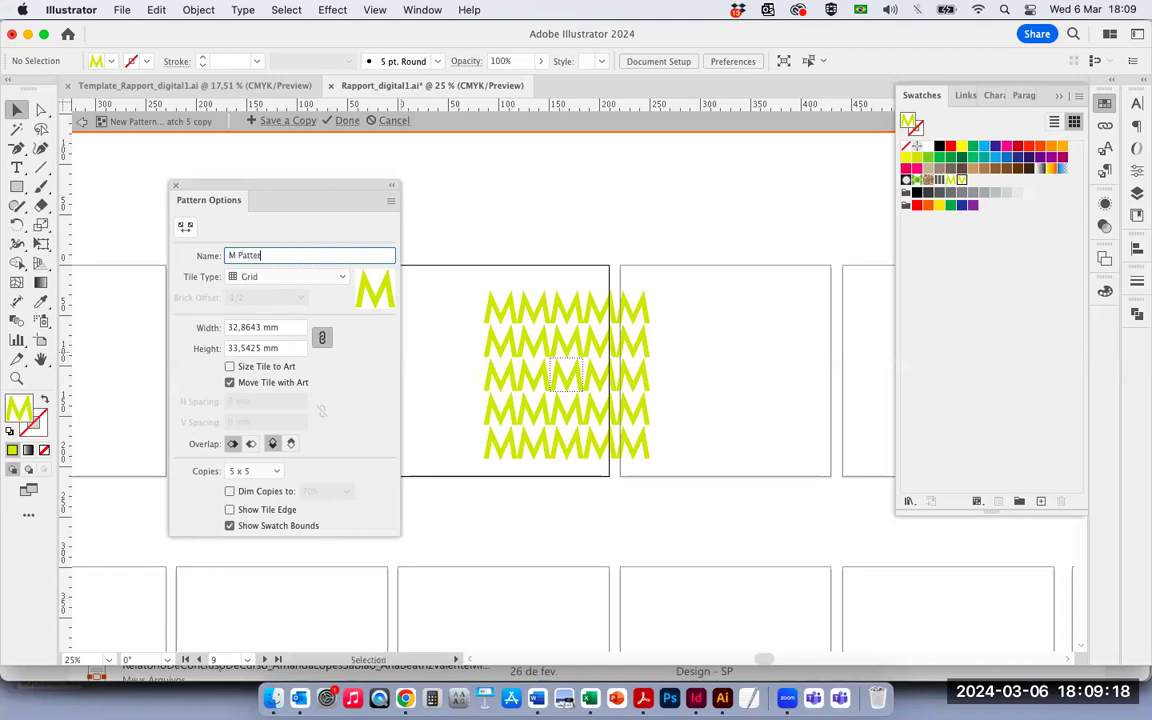
type("n")
double_click(240, 258)
left_click(240, 258)
left_click(273, 256)
type("2")
left_click(239, 256)
type("2")
- Scale the M in the pattern's centre tile down to roughly half its size
left_click_drag(283, 186, 235, 187)
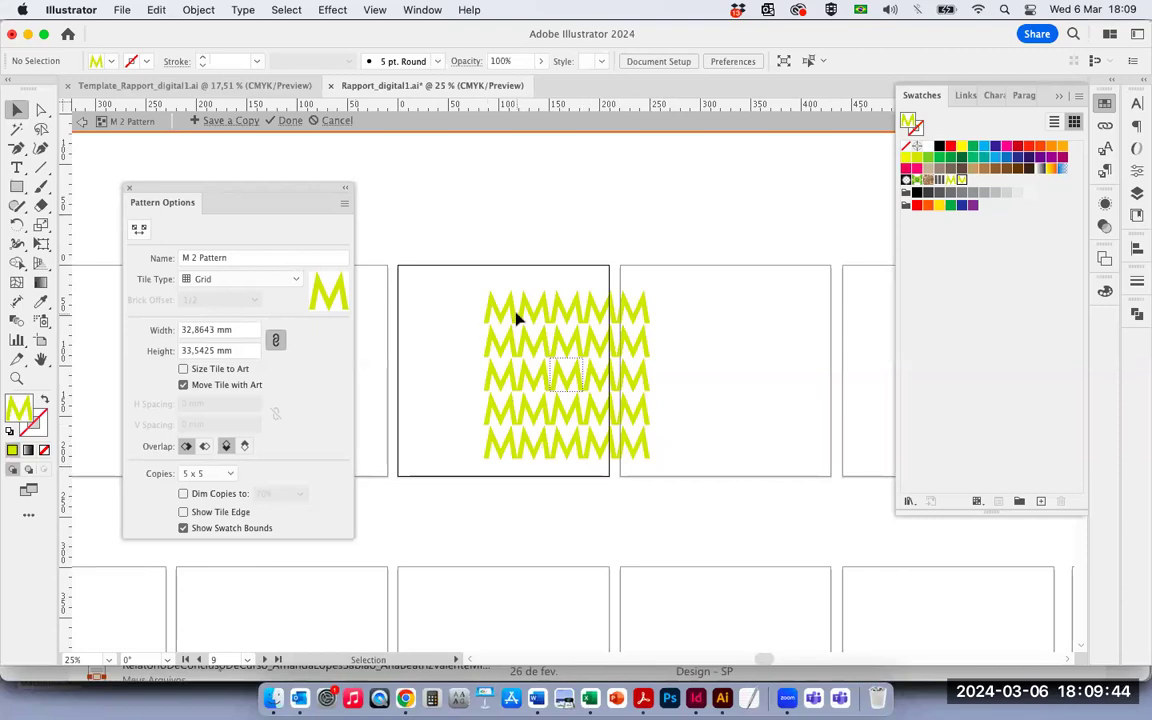
left_click(575, 374)
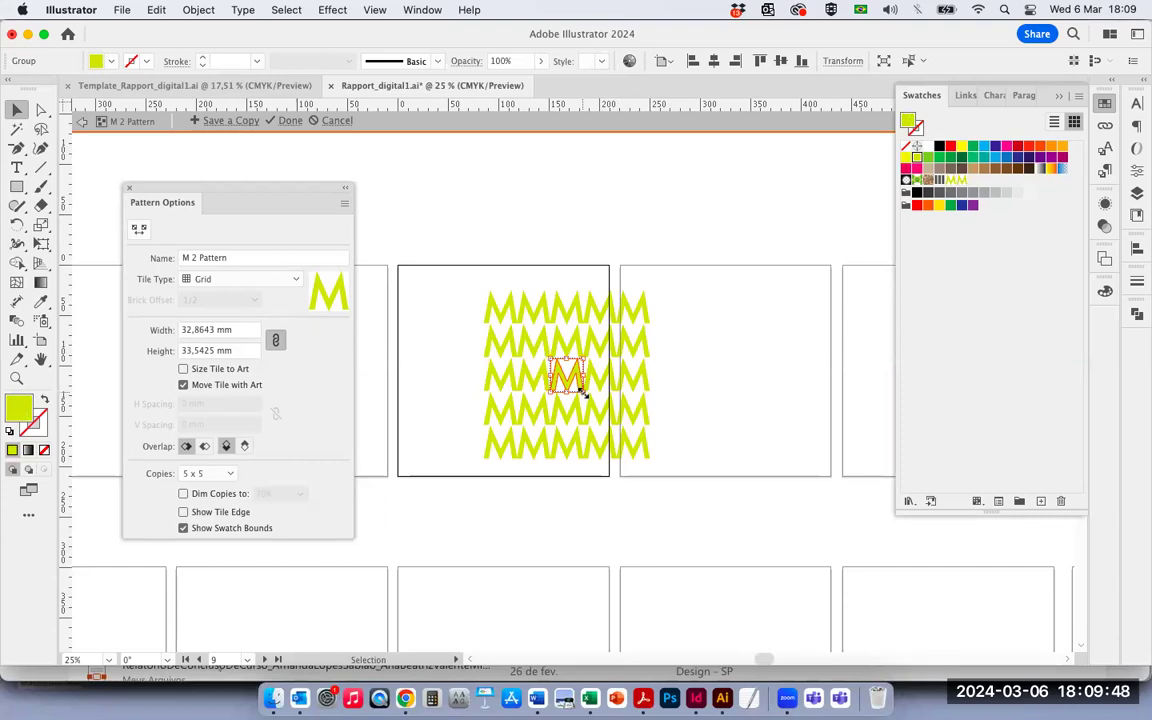
left_click_drag(583, 393, 572, 377)
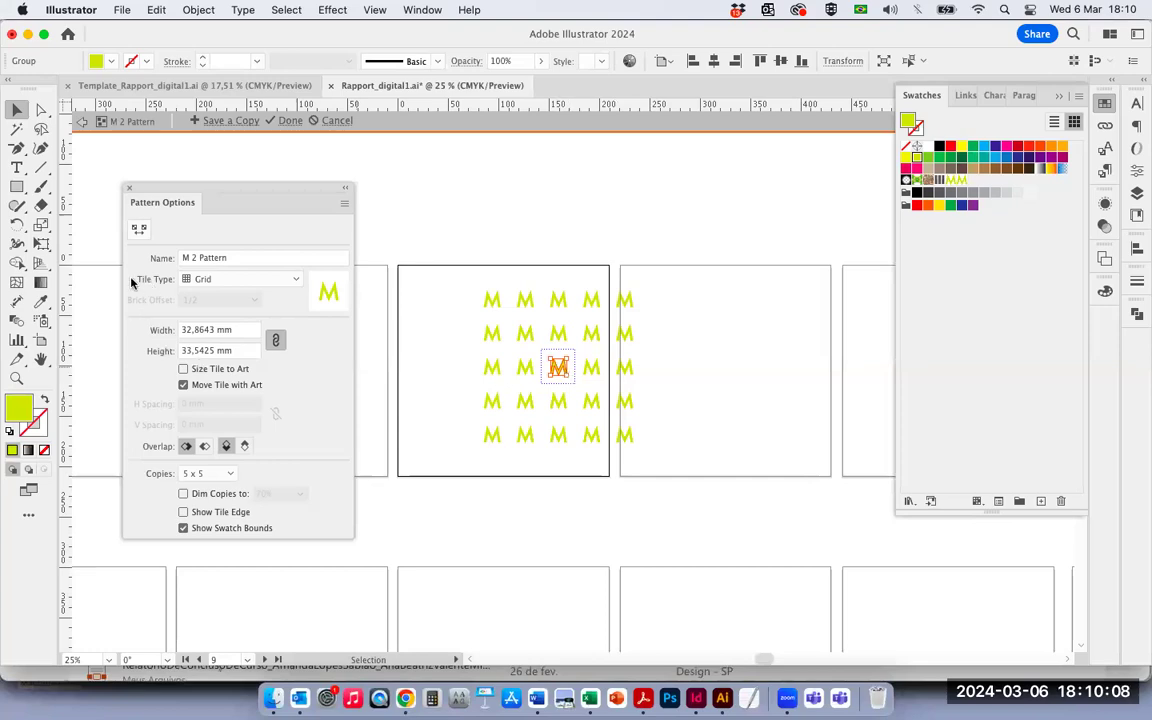
- Try the Brick by Row, Brick by Column, Hex by Column and Hex by Row tile types on the M 2 Pattern
left_click(208, 281)
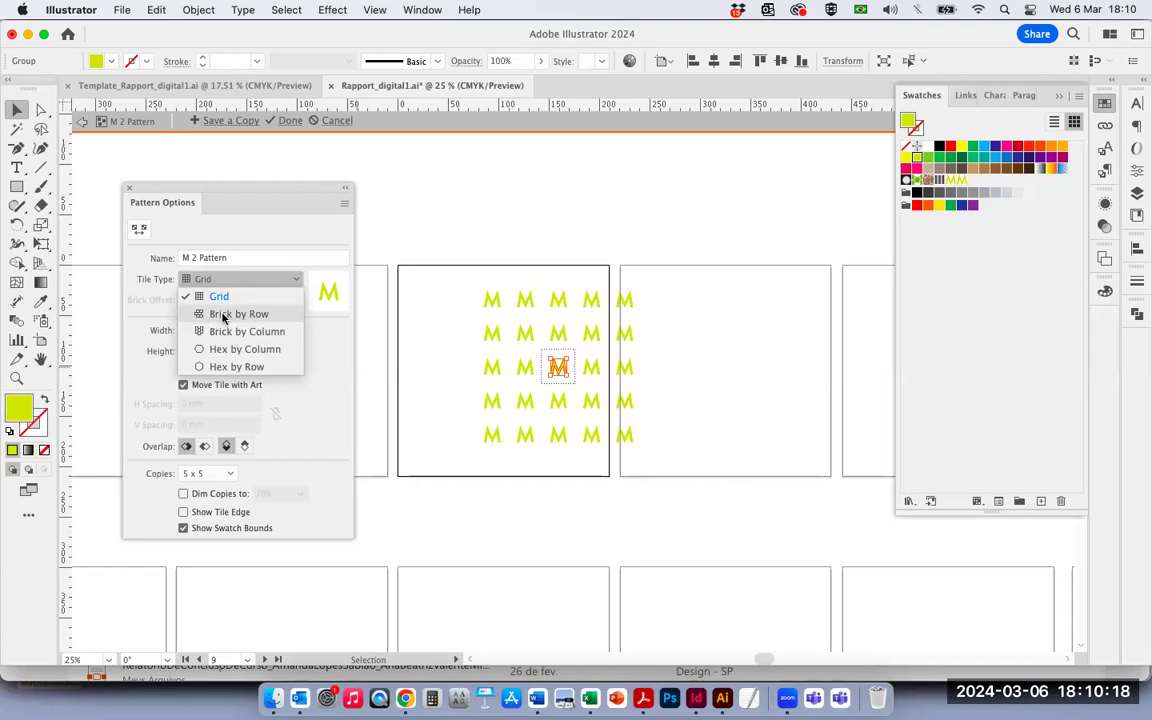
left_click(224, 315)
left_click(226, 281)
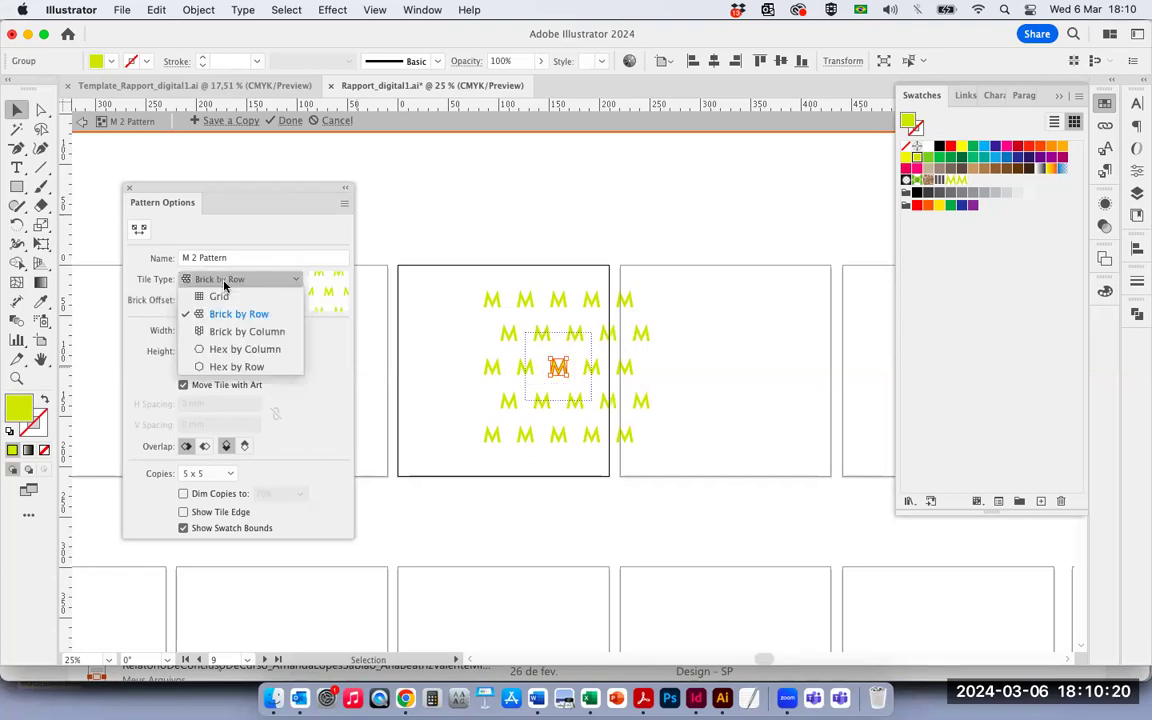
left_click(222, 332)
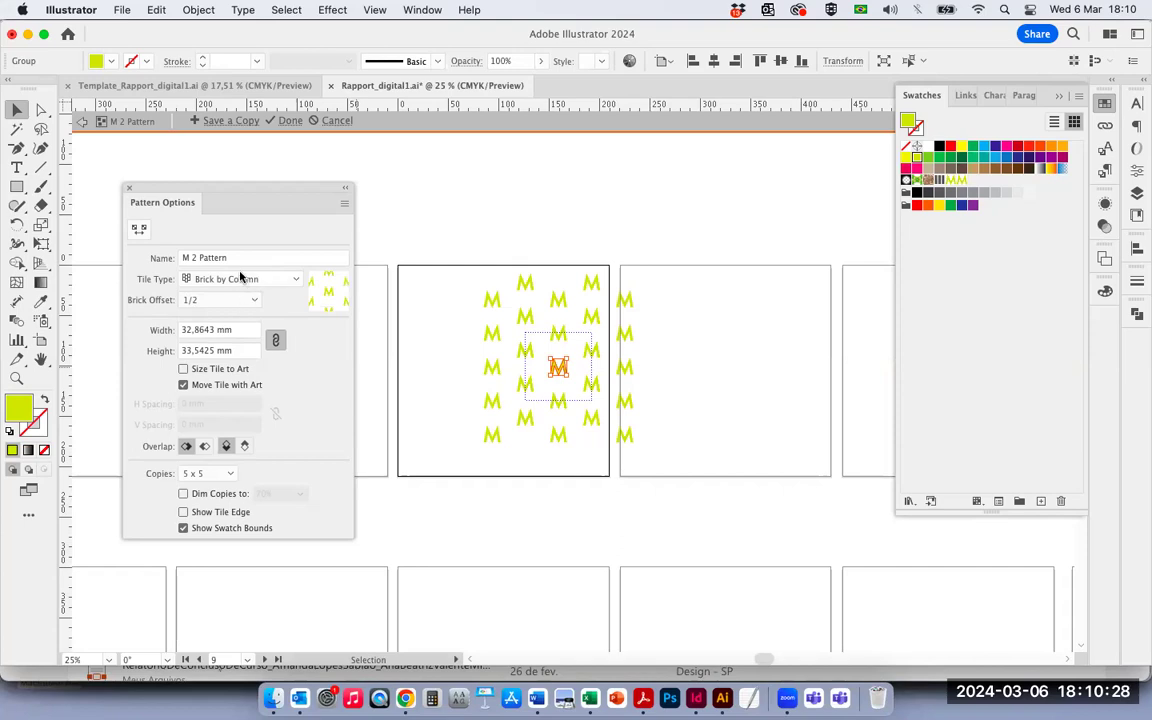
left_click(231, 281)
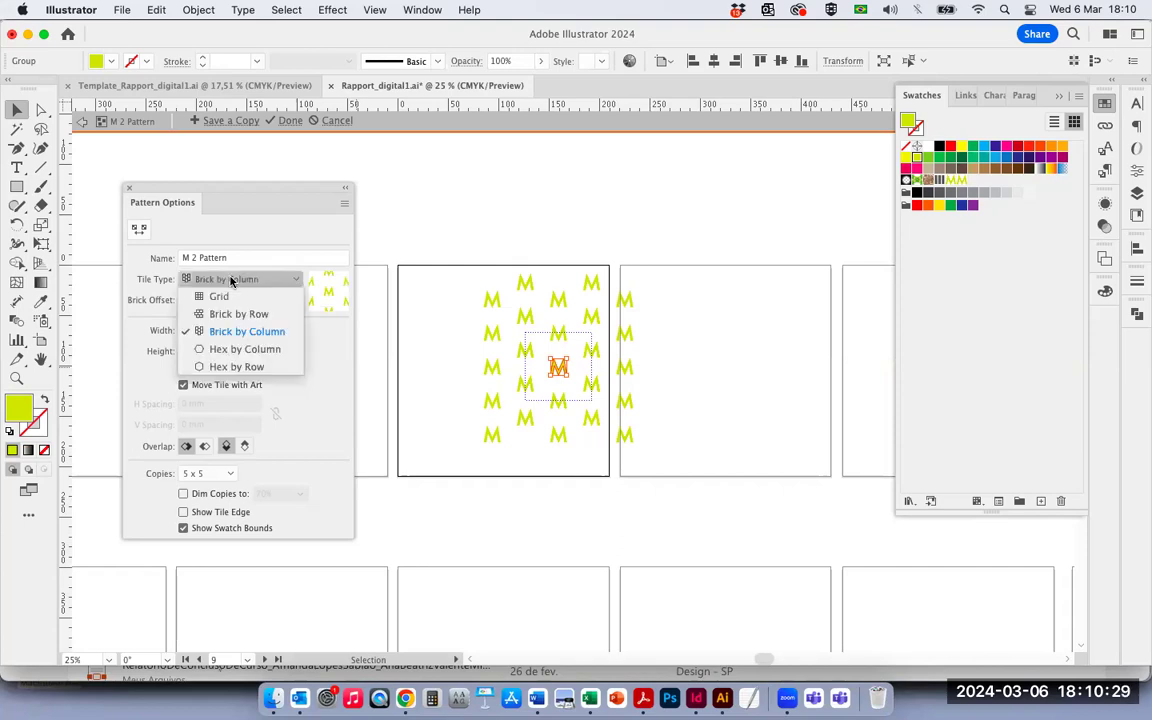
left_click(212, 350)
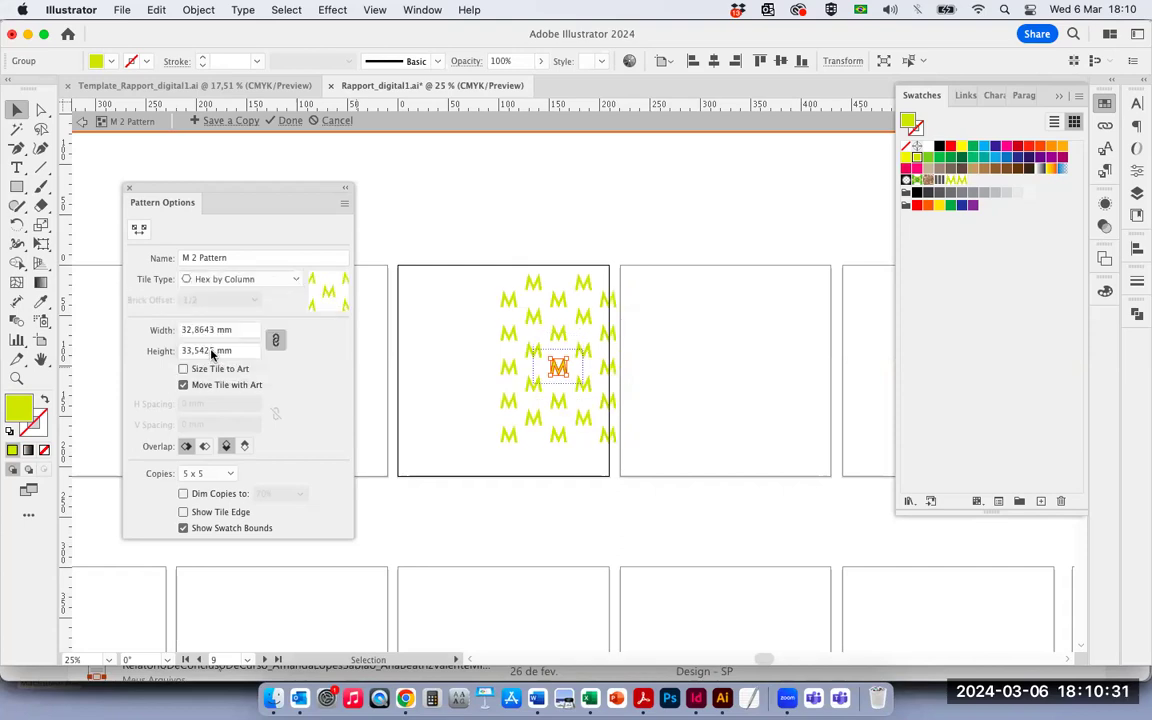
left_click(239, 279)
left_click(245, 366)
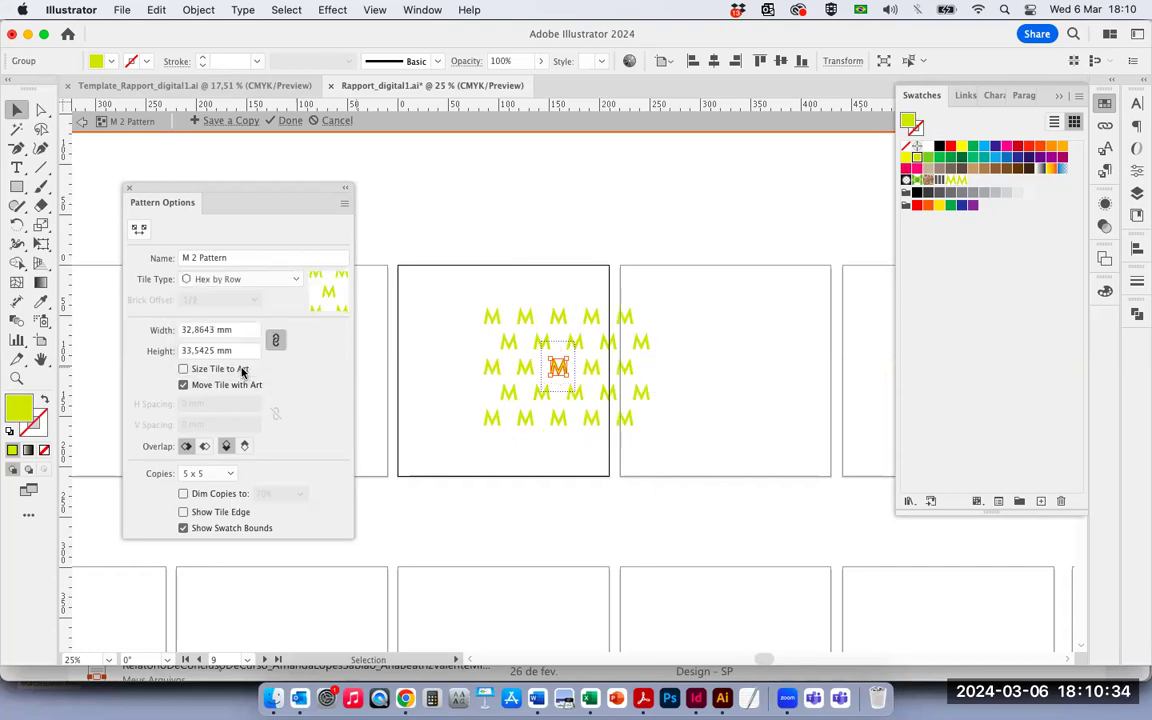
- Set the pattern's tile type to Brick by Row and shrink its tile to about 22.3 by 24.5 mm with the Pattern Tile tool
left_click(225, 282)
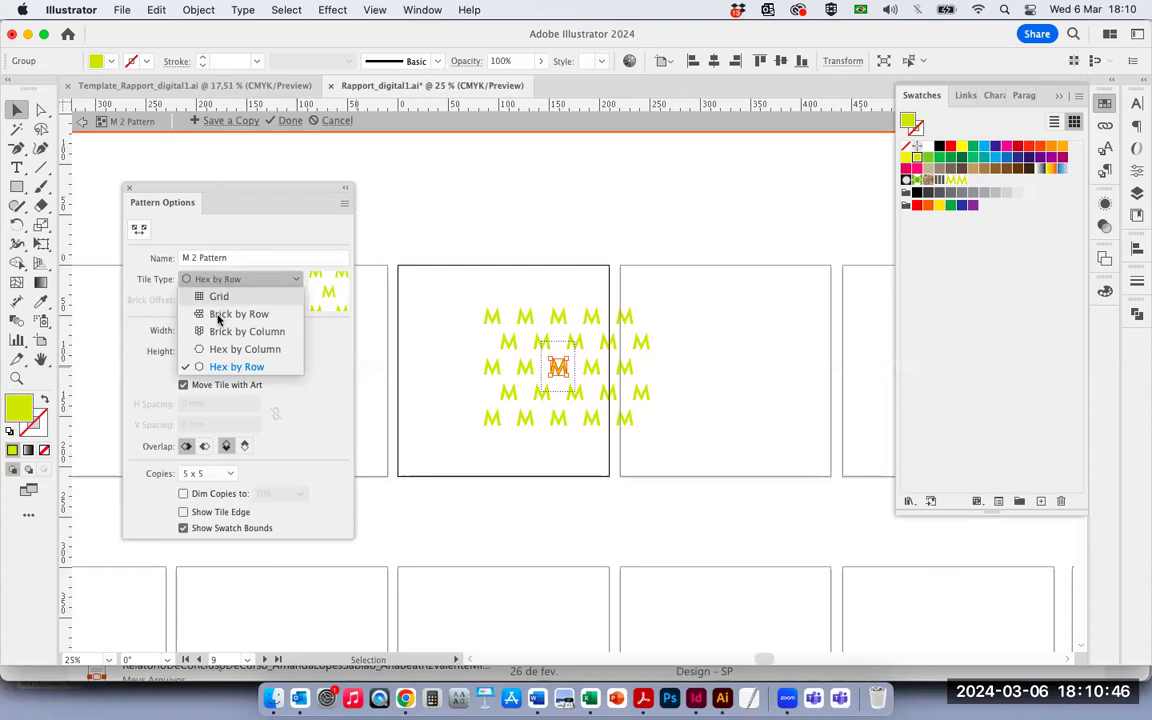
left_click(223, 316)
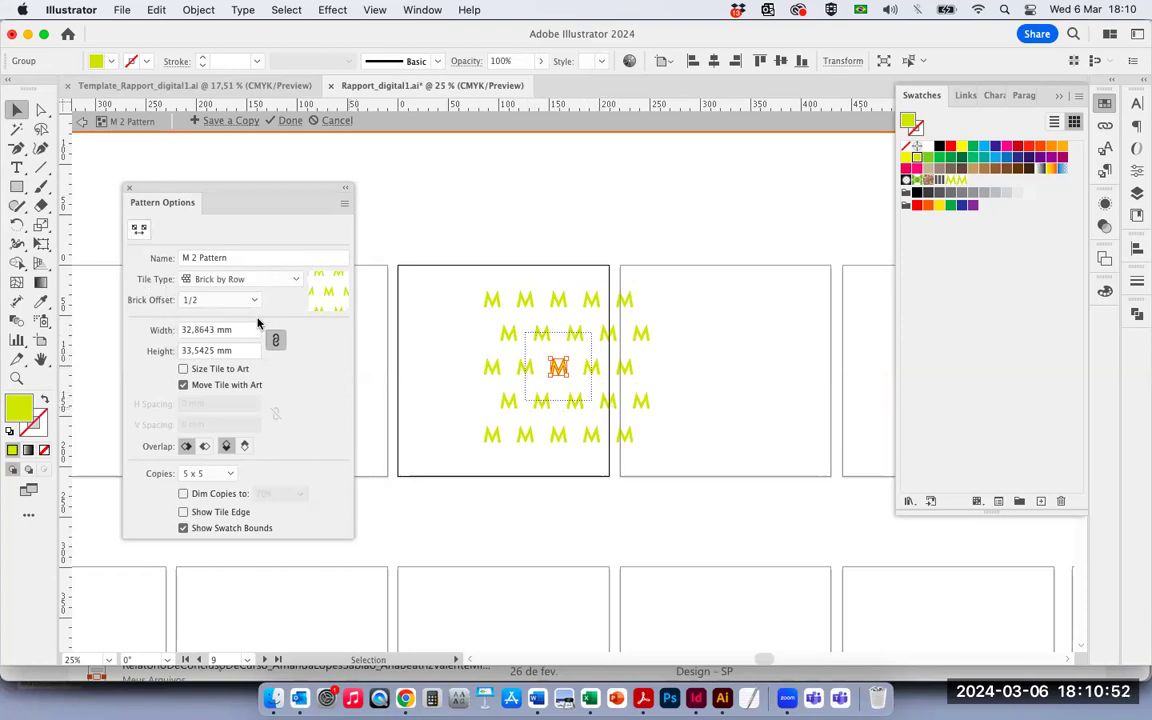
left_click(137, 229)
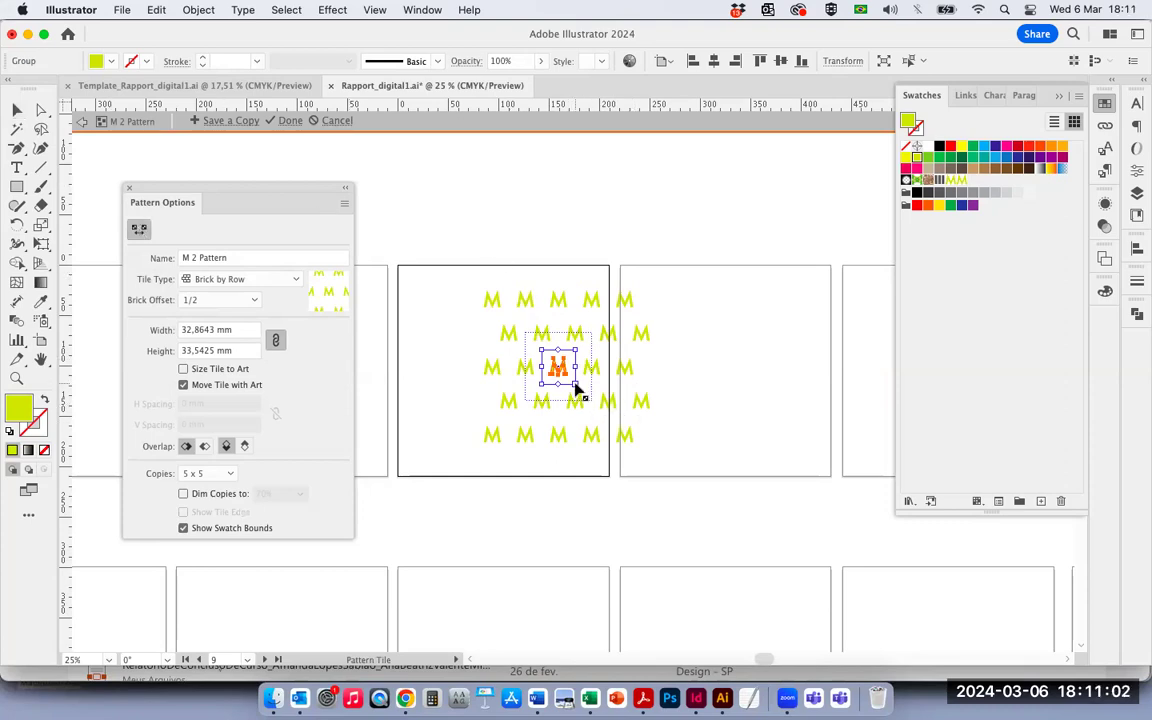
left_click_drag(576, 389, 569, 384)
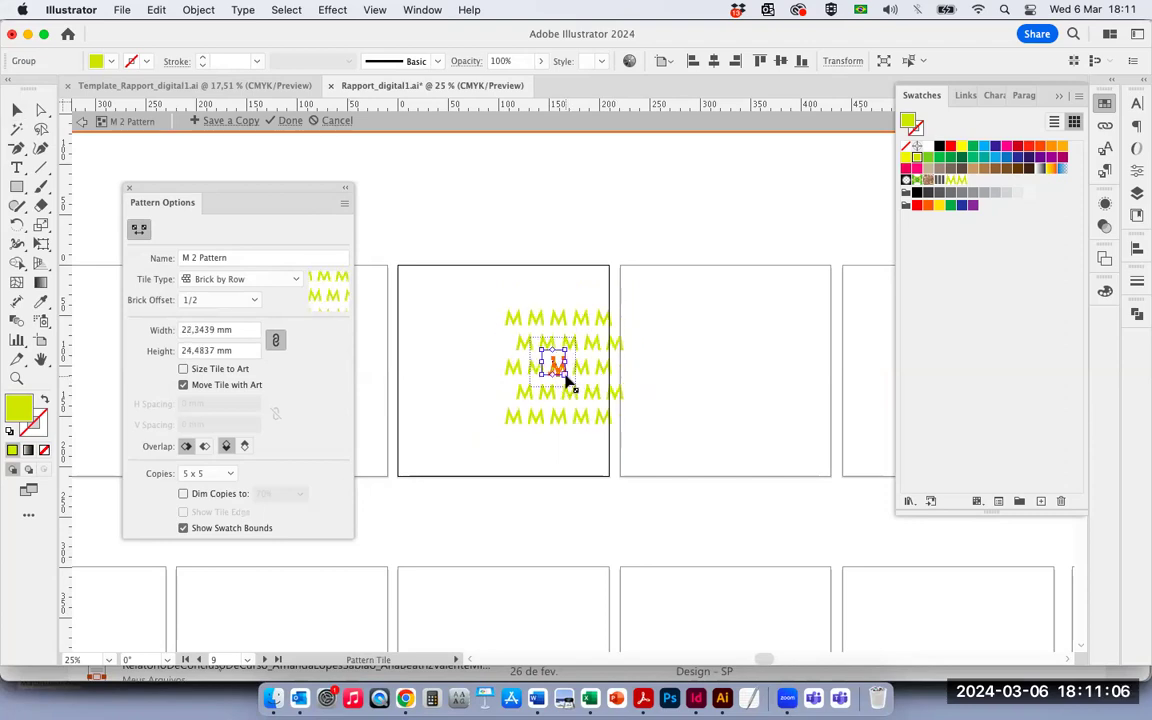
- Tighten the pattern tile around the centre M from opposite corners to about 14.4 by 15.3 mm
scroll(568, 383, "up", 5)
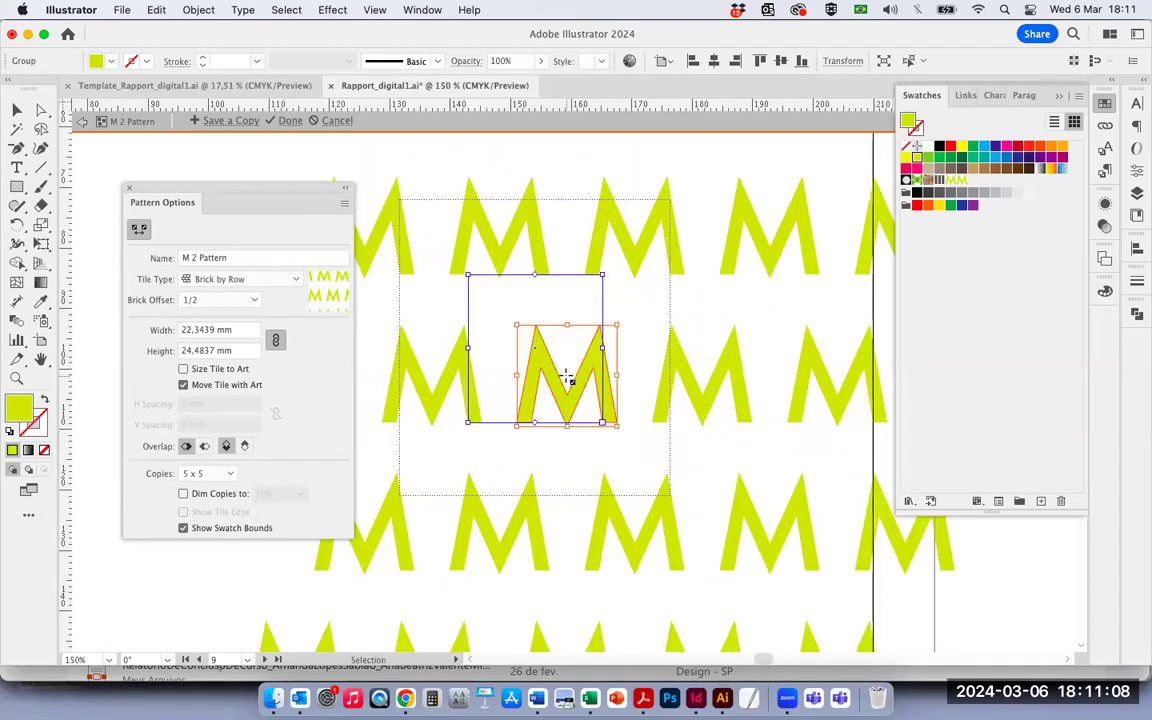
left_click_drag(469, 279, 526, 337)
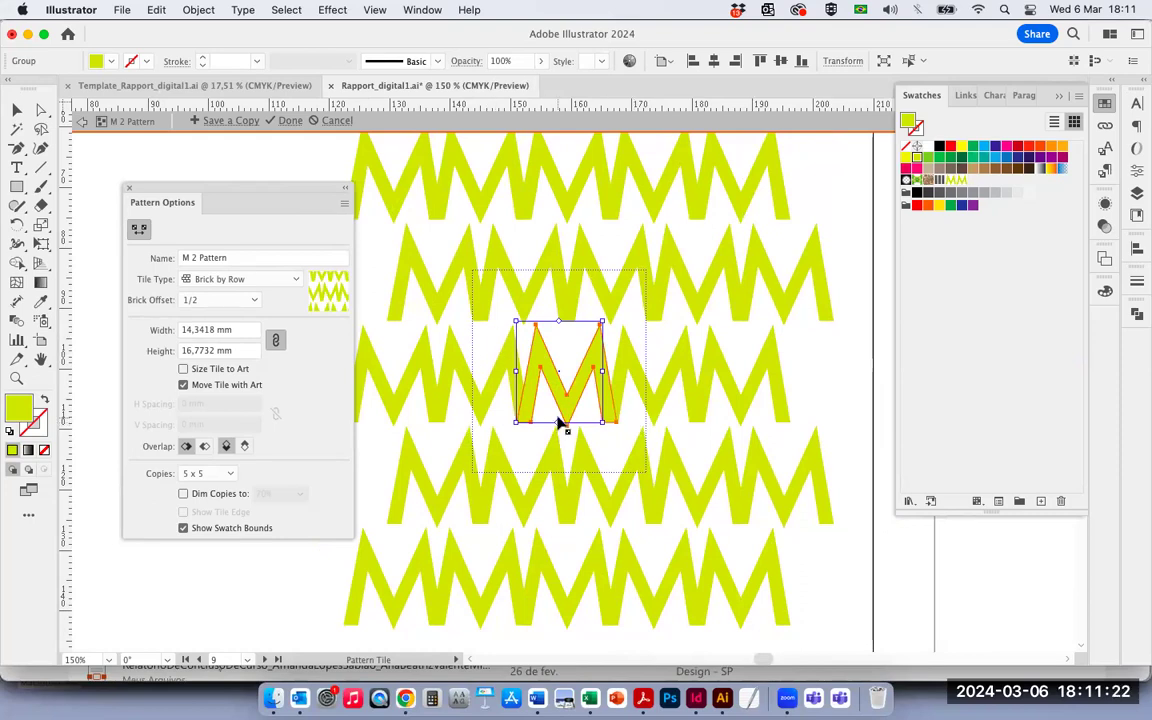
left_click_drag(604, 422, 602, 419)
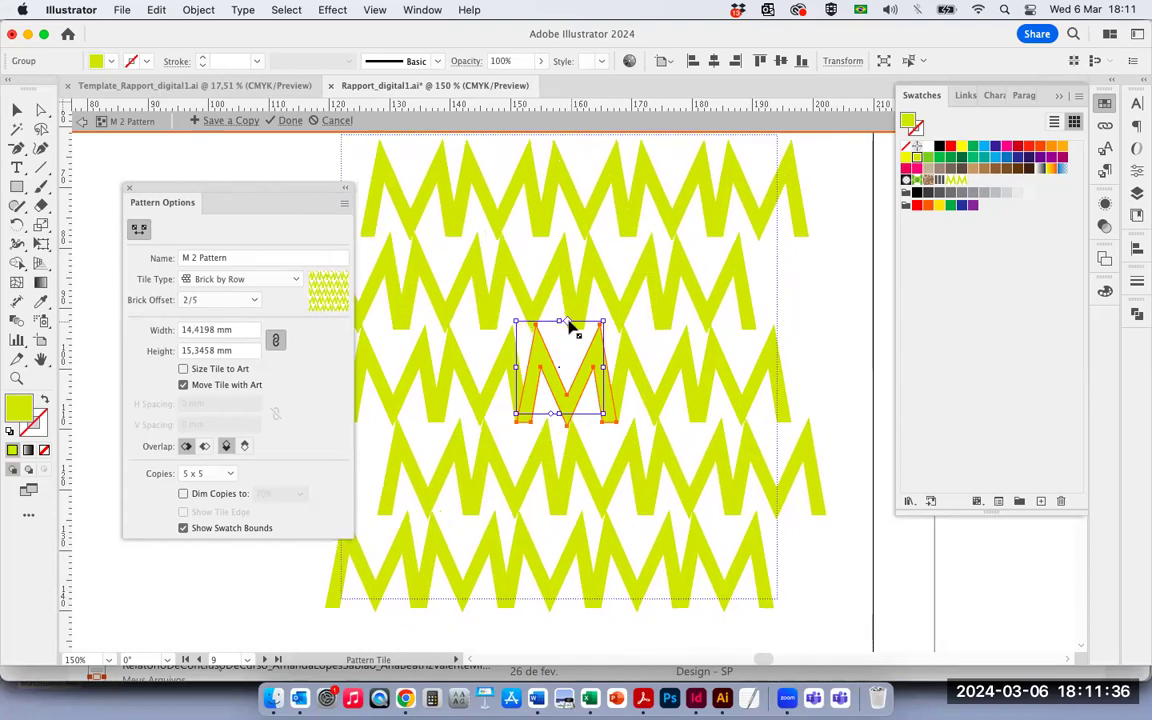
- Try brick offsets of 3/4, 4/5, 1/4 and 1/3 on the pattern, and set the offset back to 1/2
key("Down")
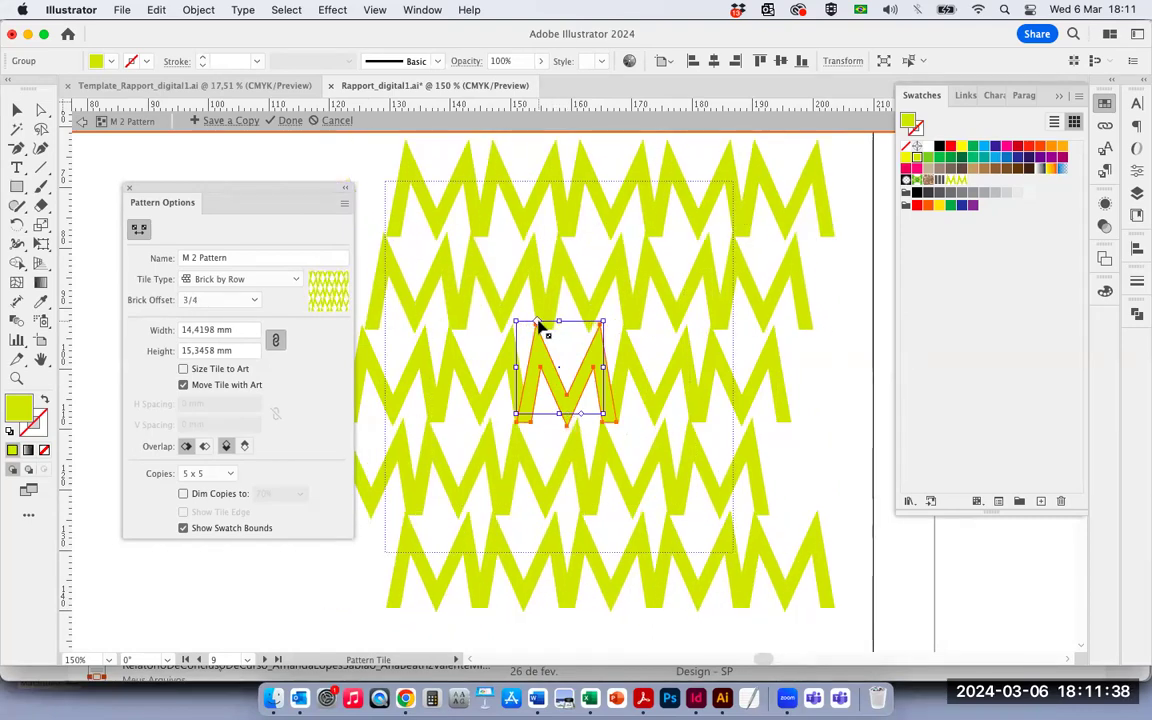
key("Down")
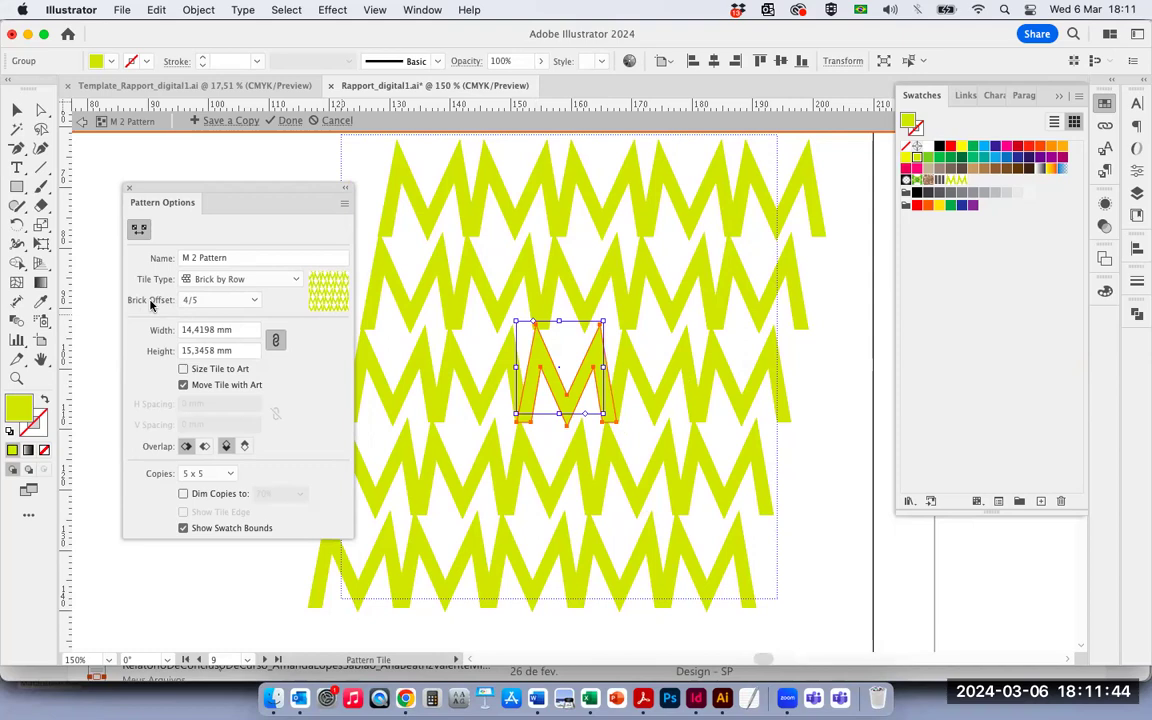
left_click(220, 301)
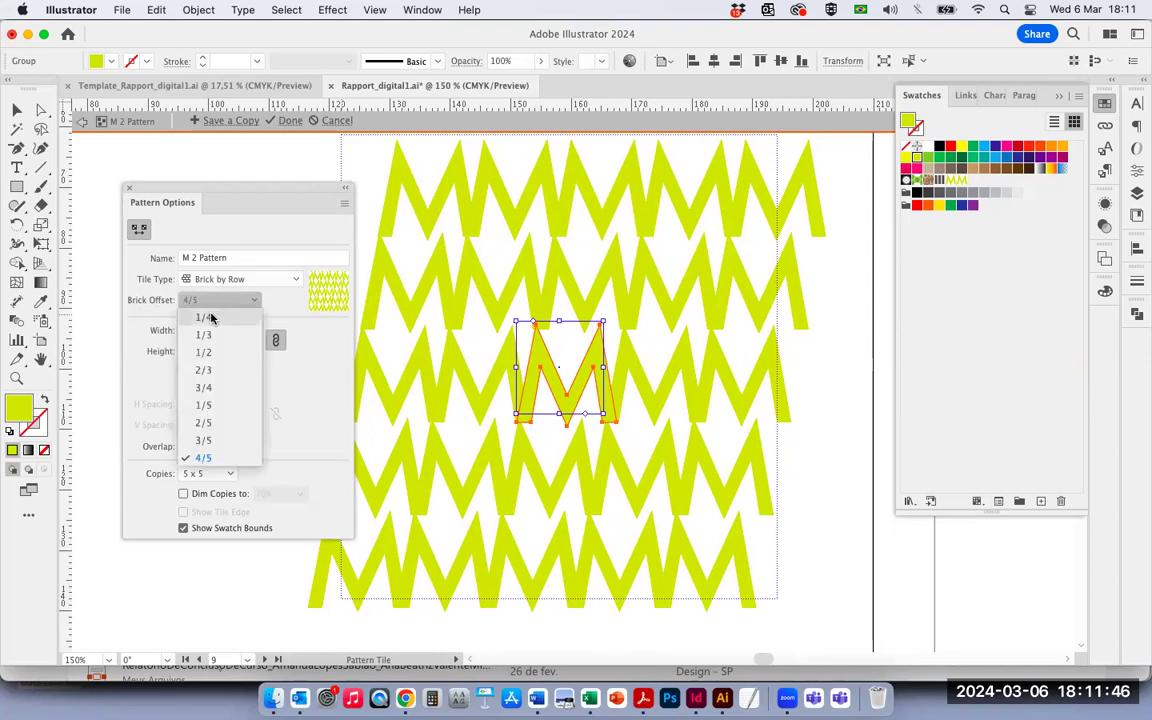
left_click(210, 317)
left_click(212, 300)
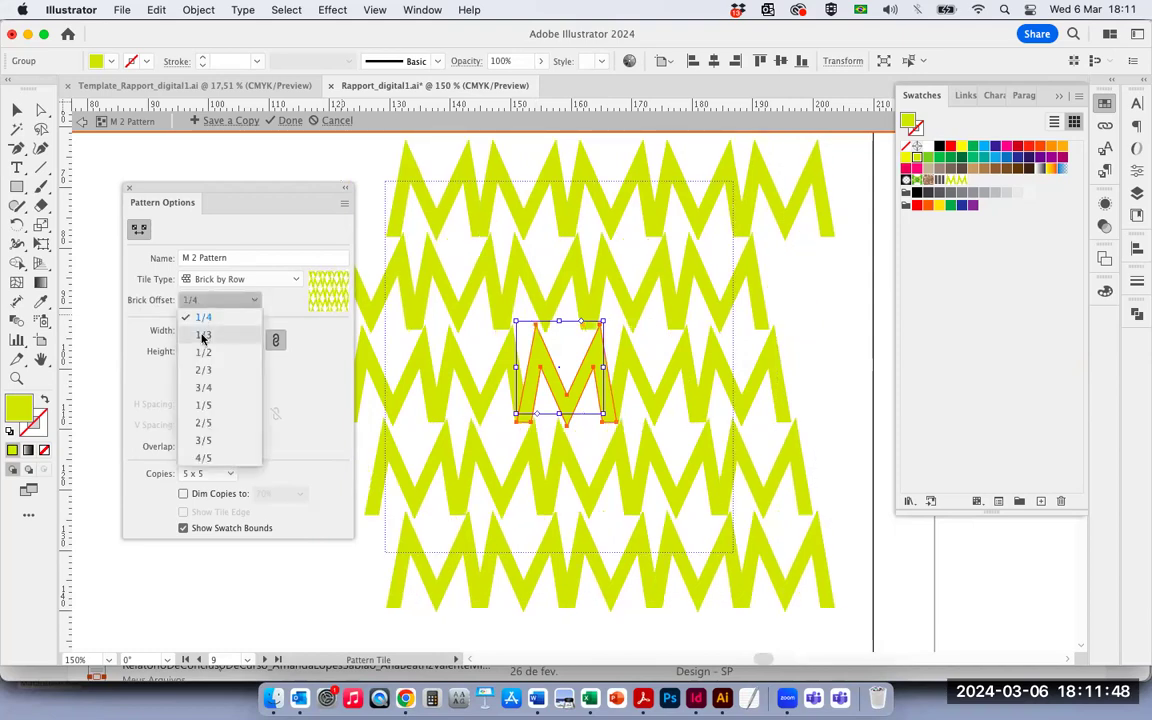
left_click(203, 331)
left_click(218, 300)
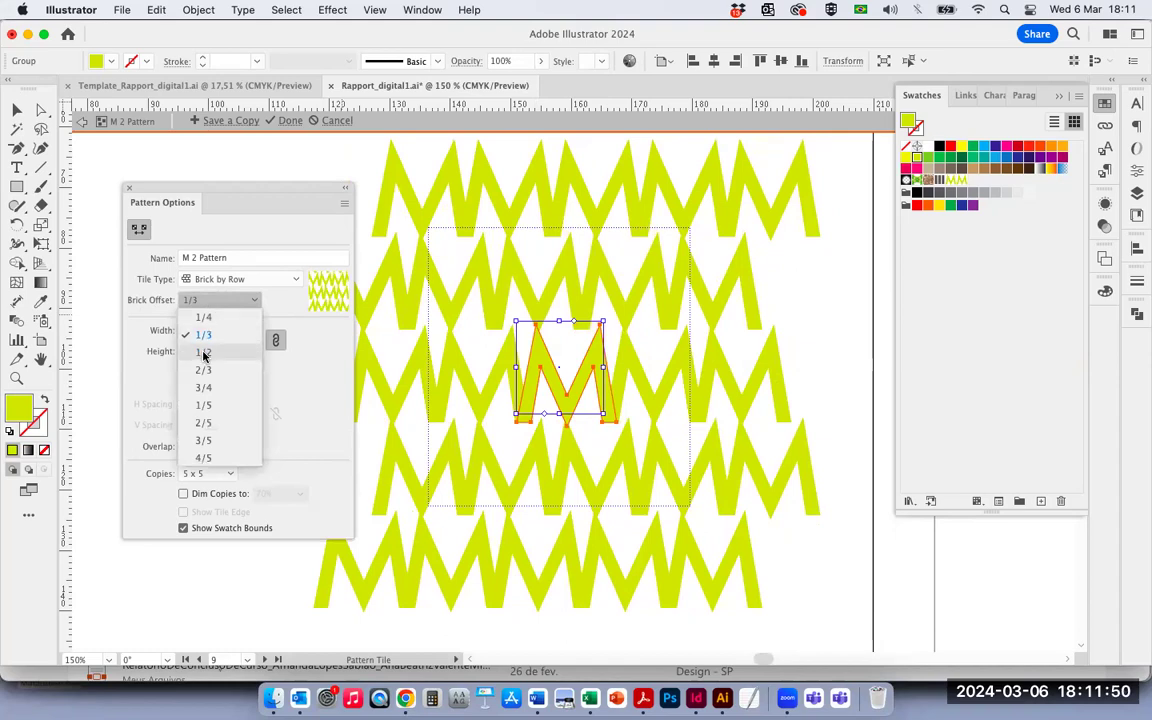
left_click(204, 352)
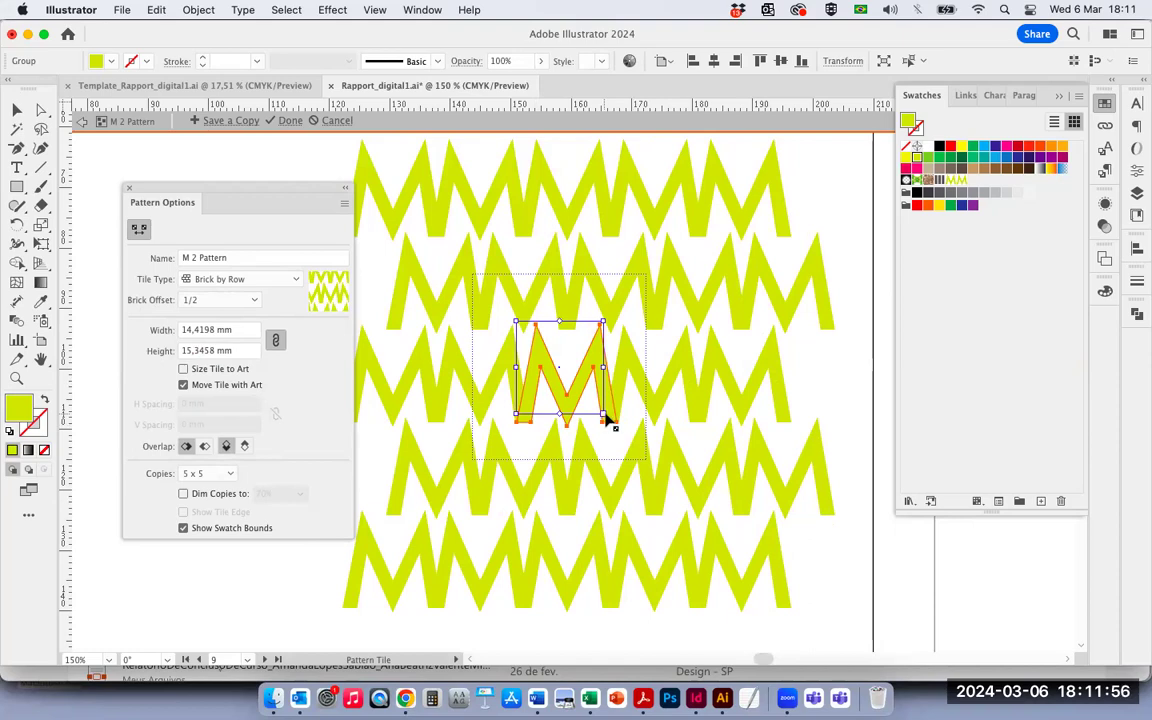
- Resize the pattern tile to about 14.9 by 13.6 mm so the M rows interlock, and finish editing the pattern
left_click_drag(605, 417, 608, 420)
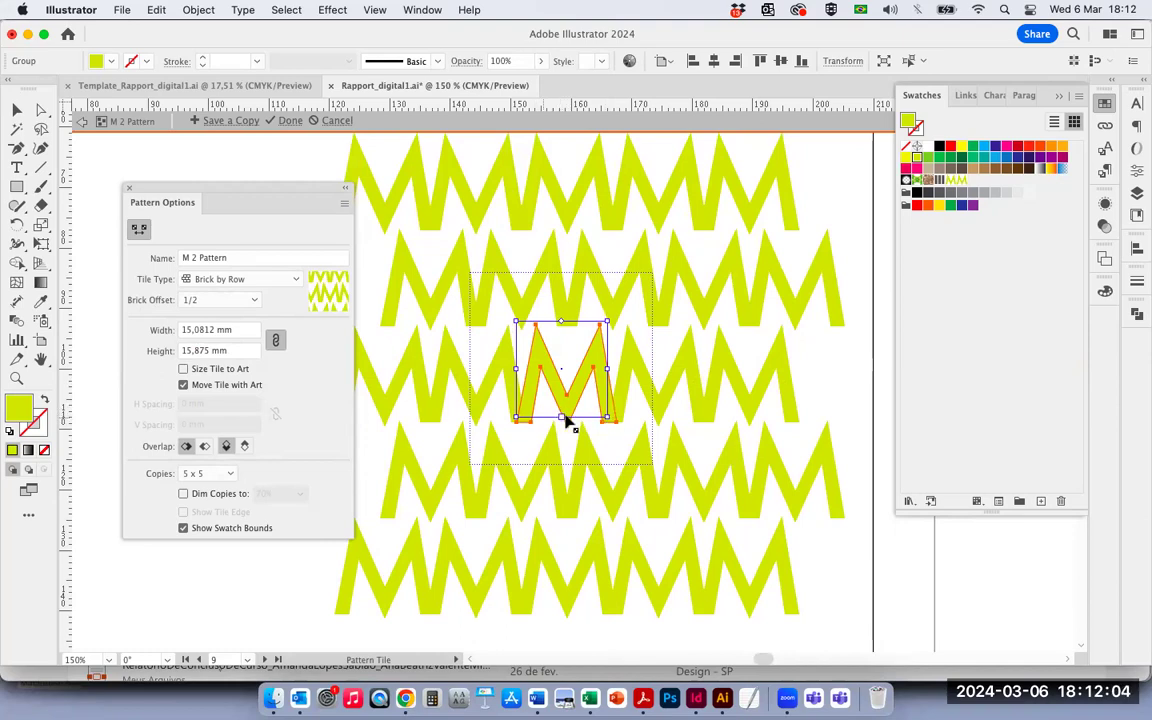
left_click_drag(607, 419, 605, 403)
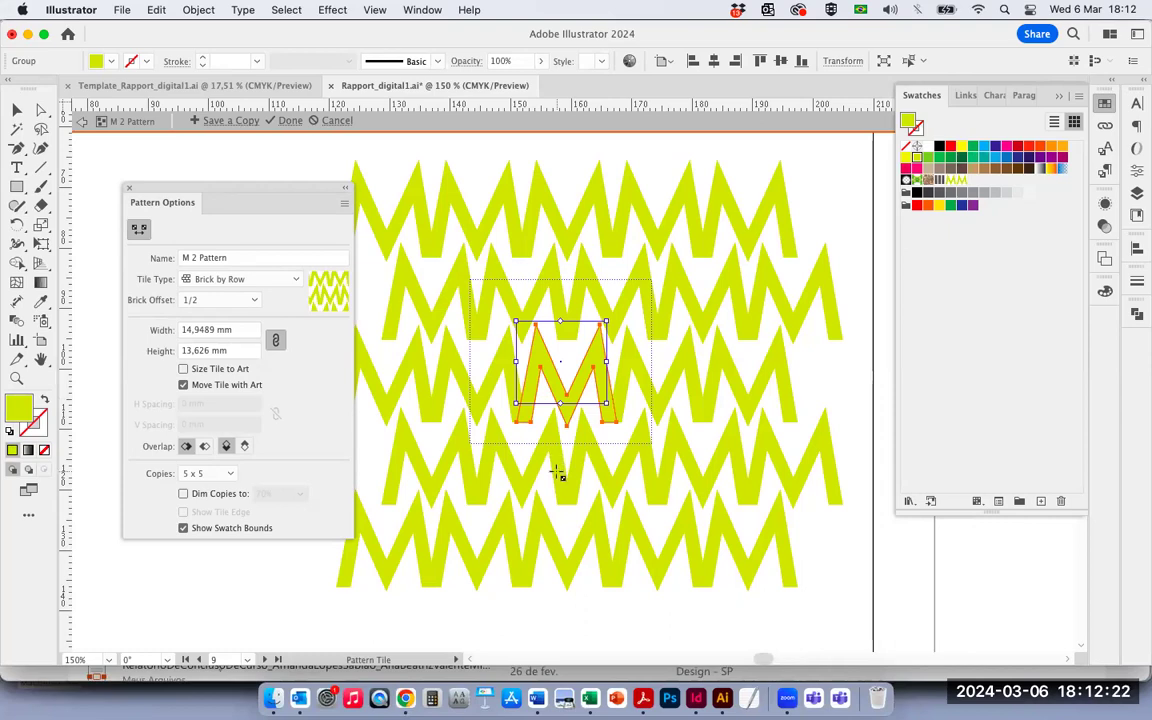
left_click(290, 120)
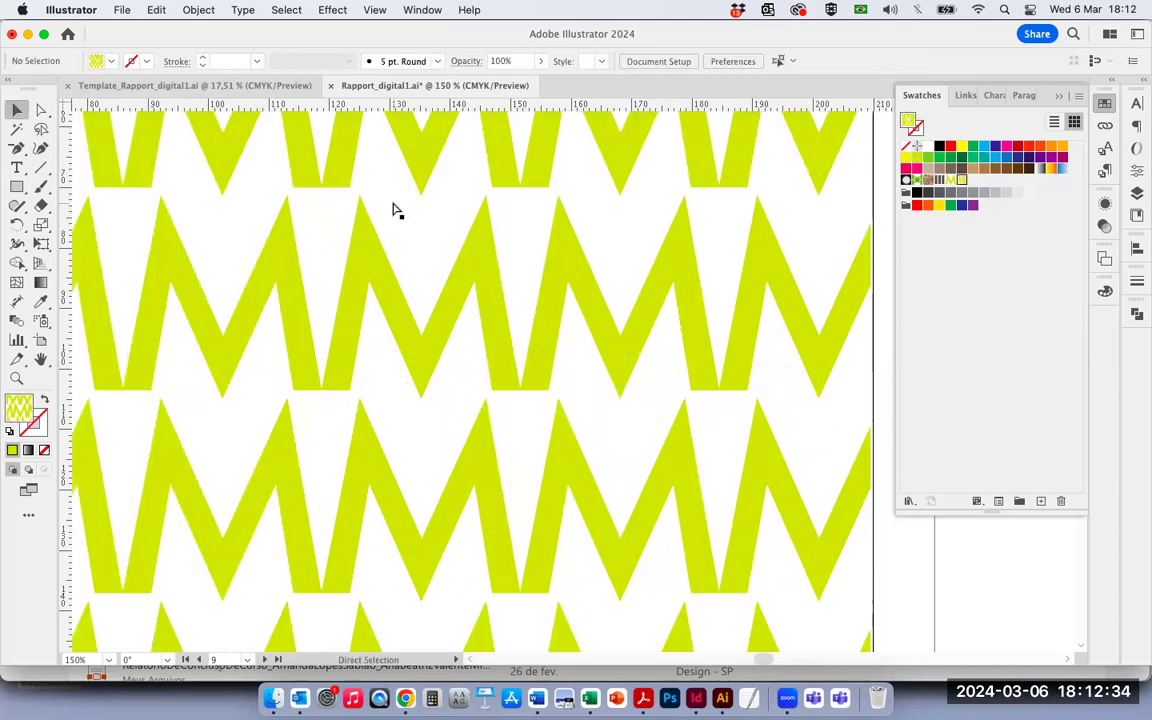
- Reopen the M 2 Pattern swatch for editing, close its pattern options and leave pattern editing without changes
key("super+minus")
key("super+minus")
key("super+minus")
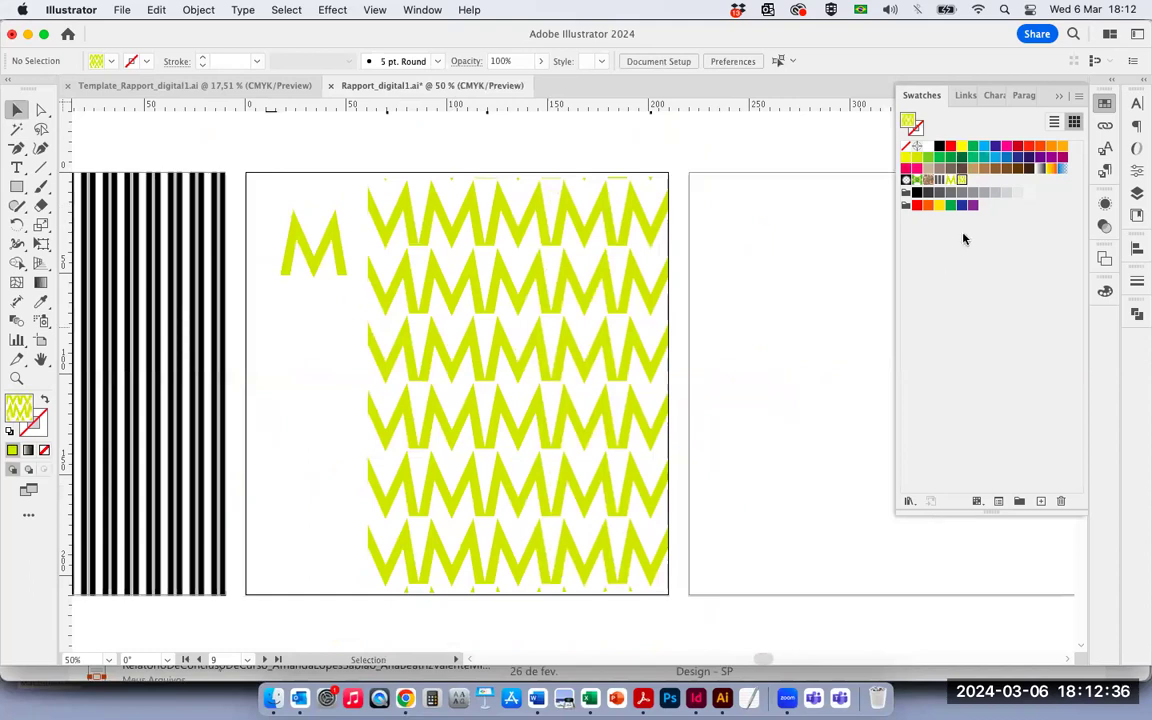
double_click(960, 181)
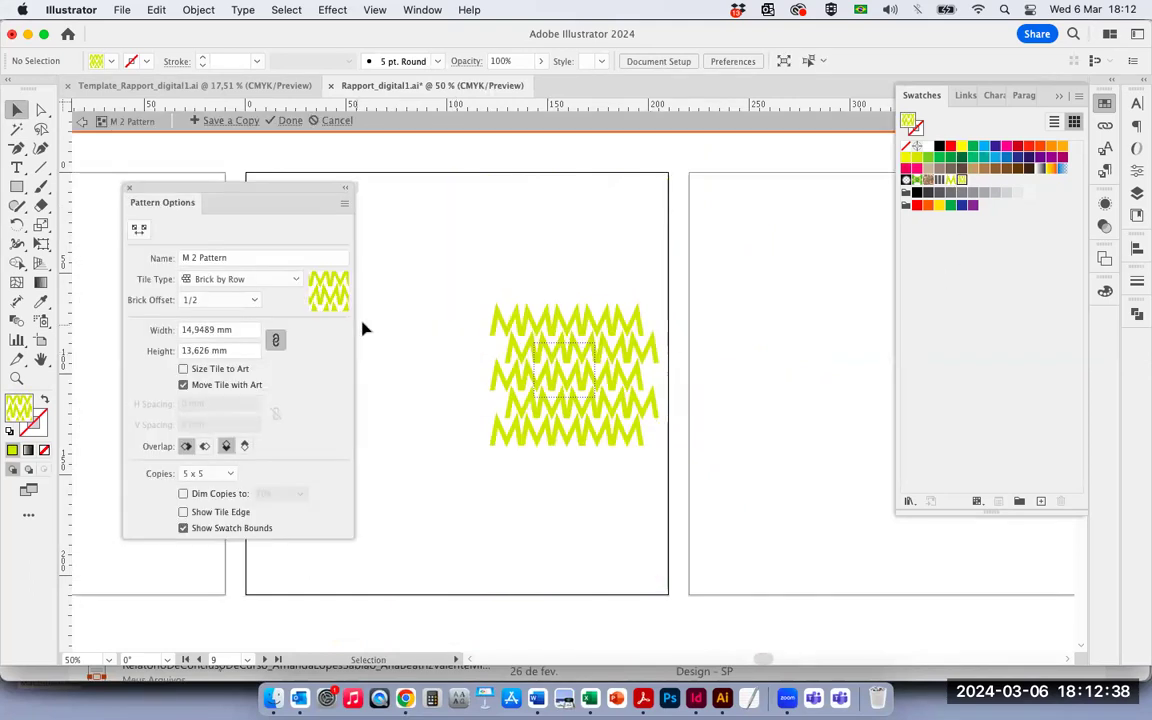
left_click(129, 188)
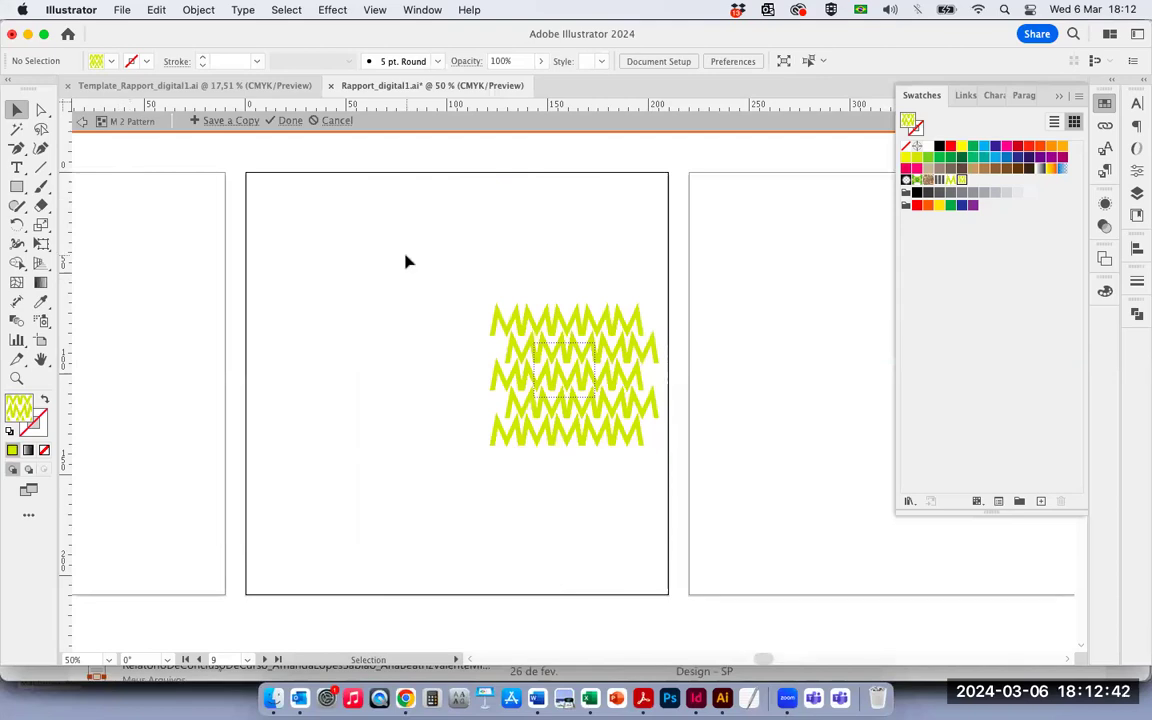
left_click(288, 120)
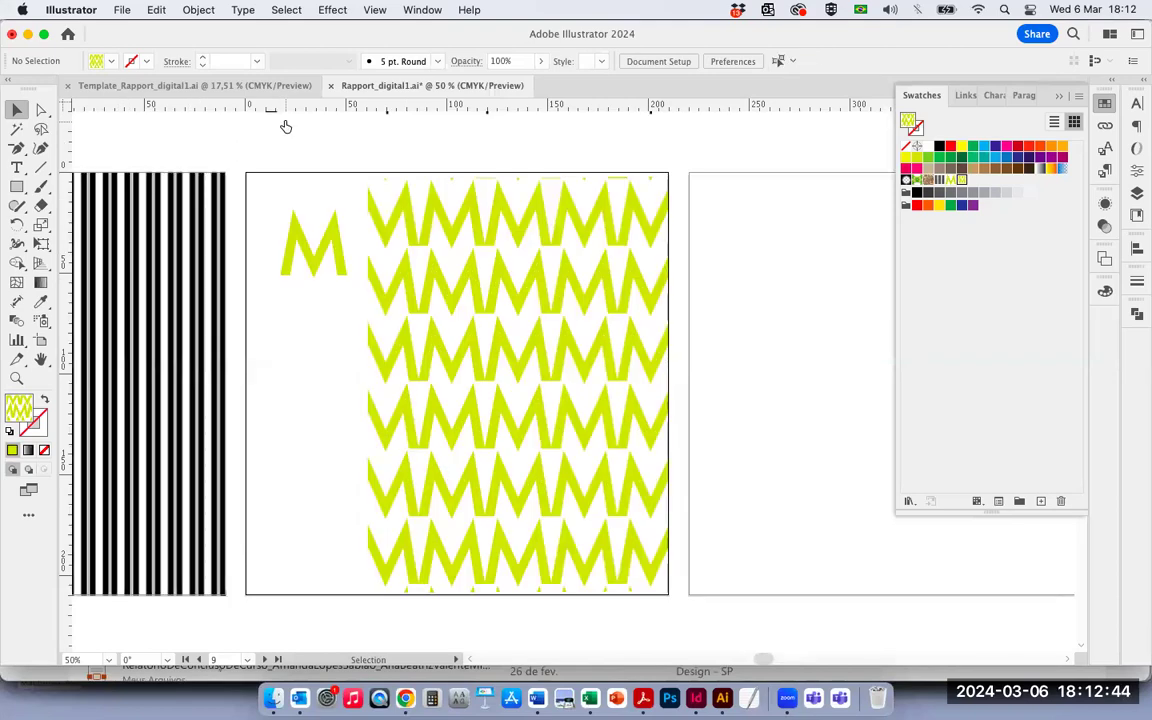
- Draw a rectangle about 210.3 by 209.6 mm filled with the M 2 Pattern over the empty artboard beside the first M pattern
left_click(17, 186)
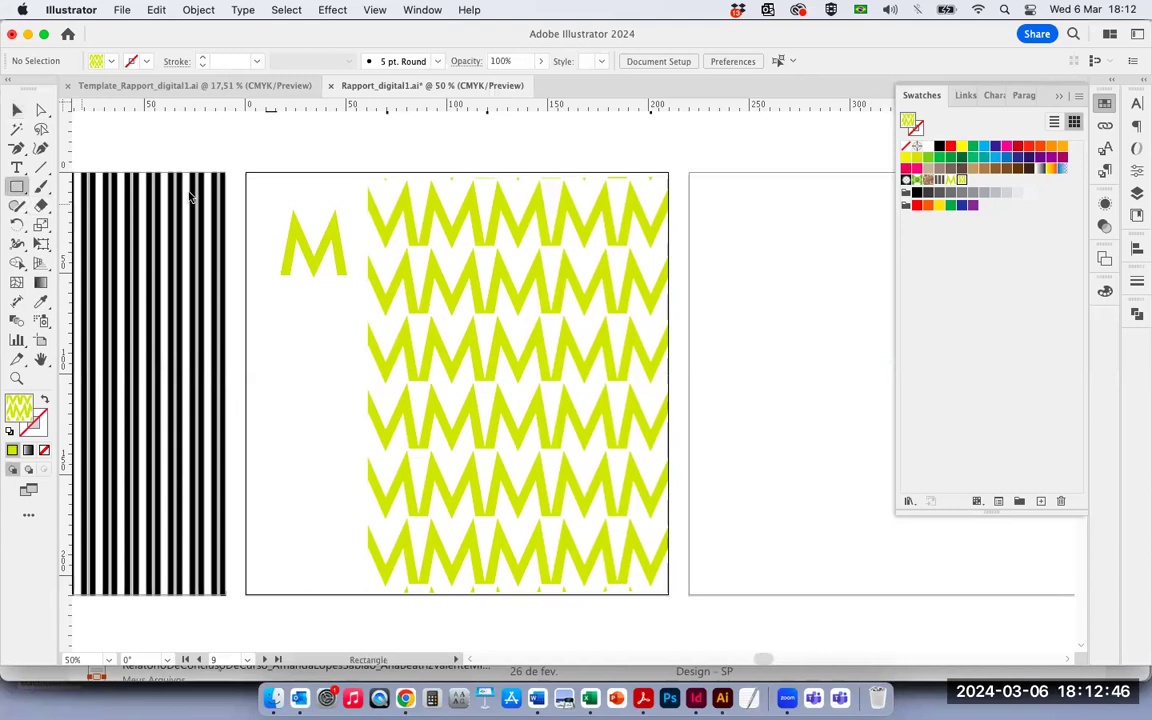
left_click(17, 108)
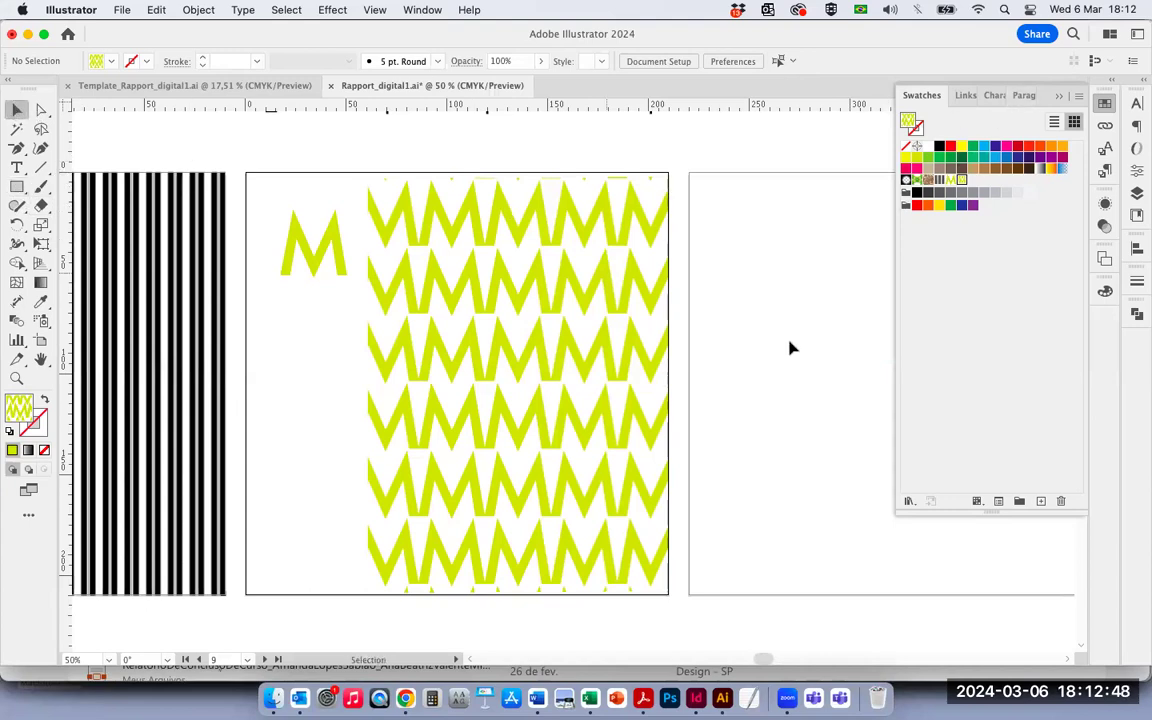
left_click_drag(762, 307, 463, 324)
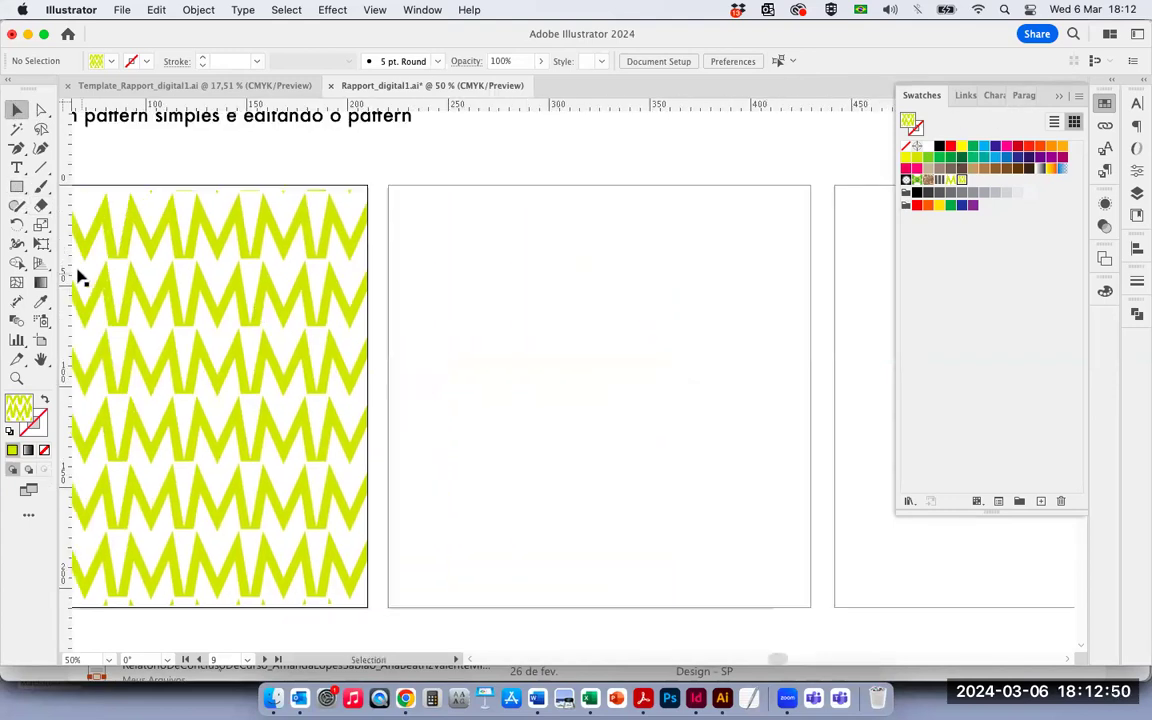
left_click(18, 187)
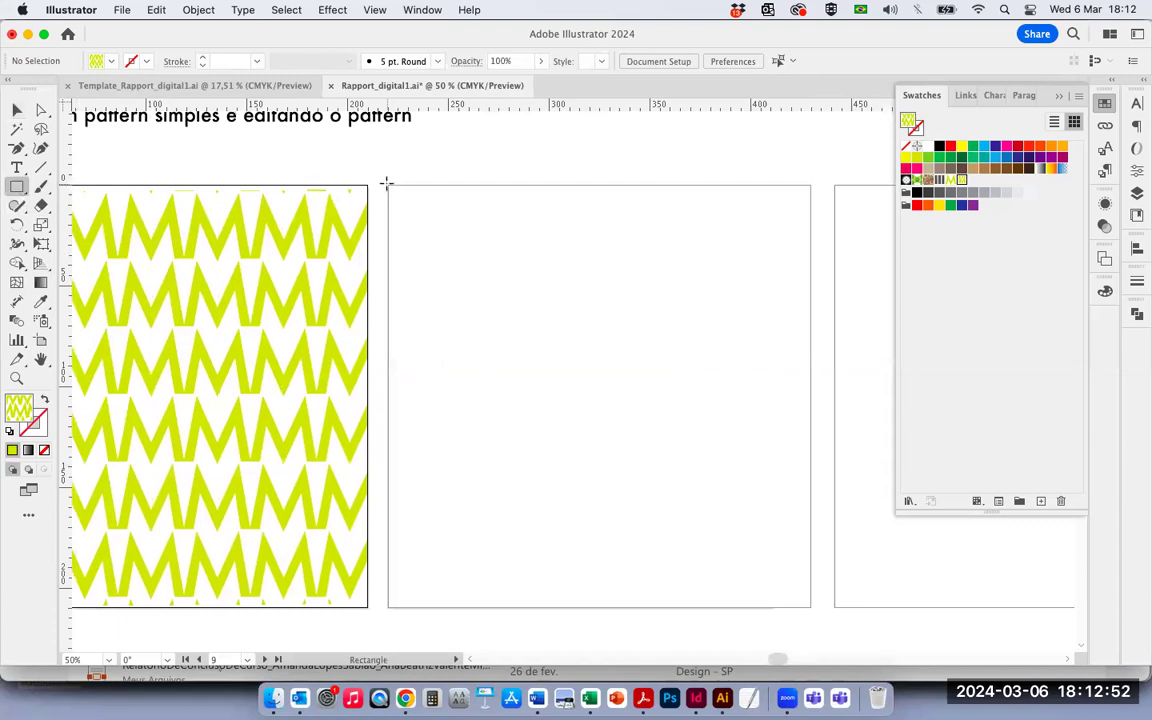
left_click_drag(388, 185, 810, 607)
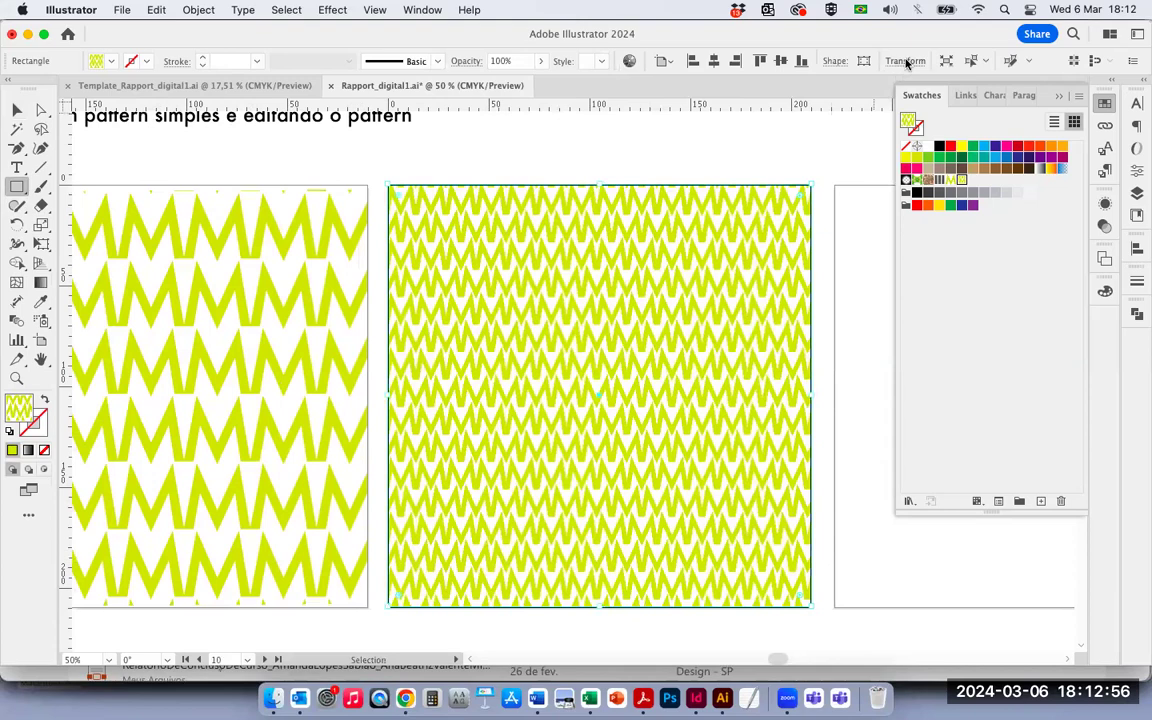
- Position the new patterned rectangle at X 0 mm and Y 0 mm on its artboard
left_click(815, 62)
type("0")
key("Tab")
key("Tab")
key("Tab")
key("Tab")
key("Tab")
key("Tab")
key("Tab")
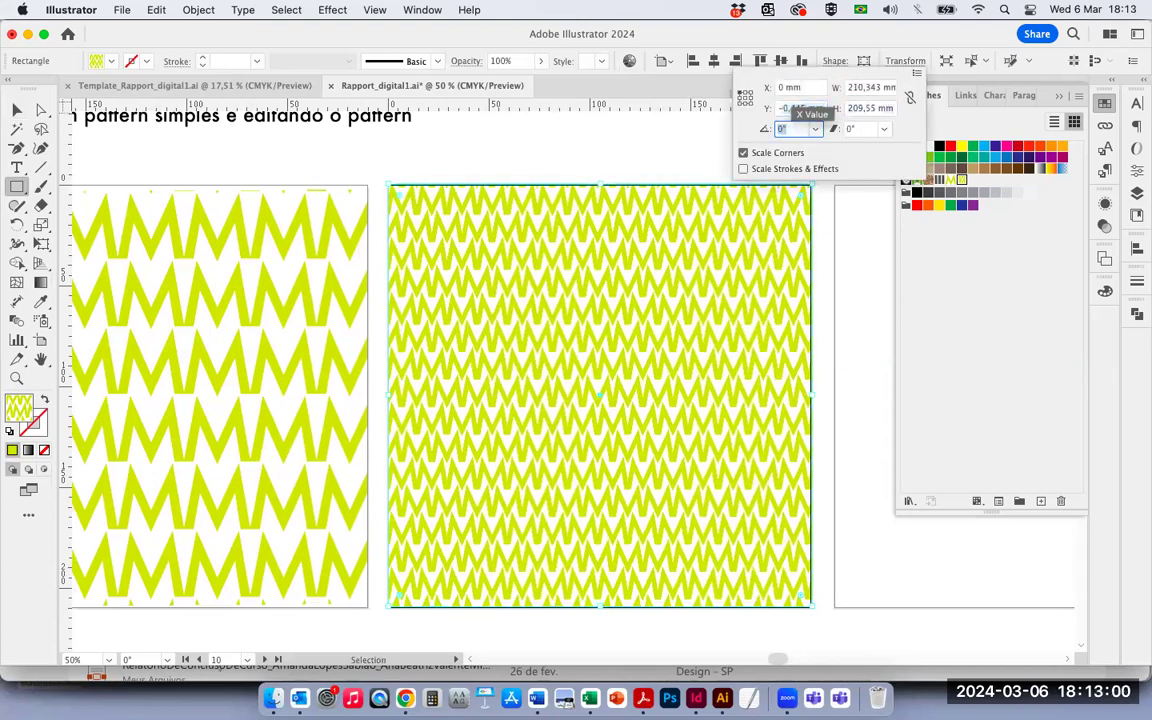
type("0")
key("Tab")
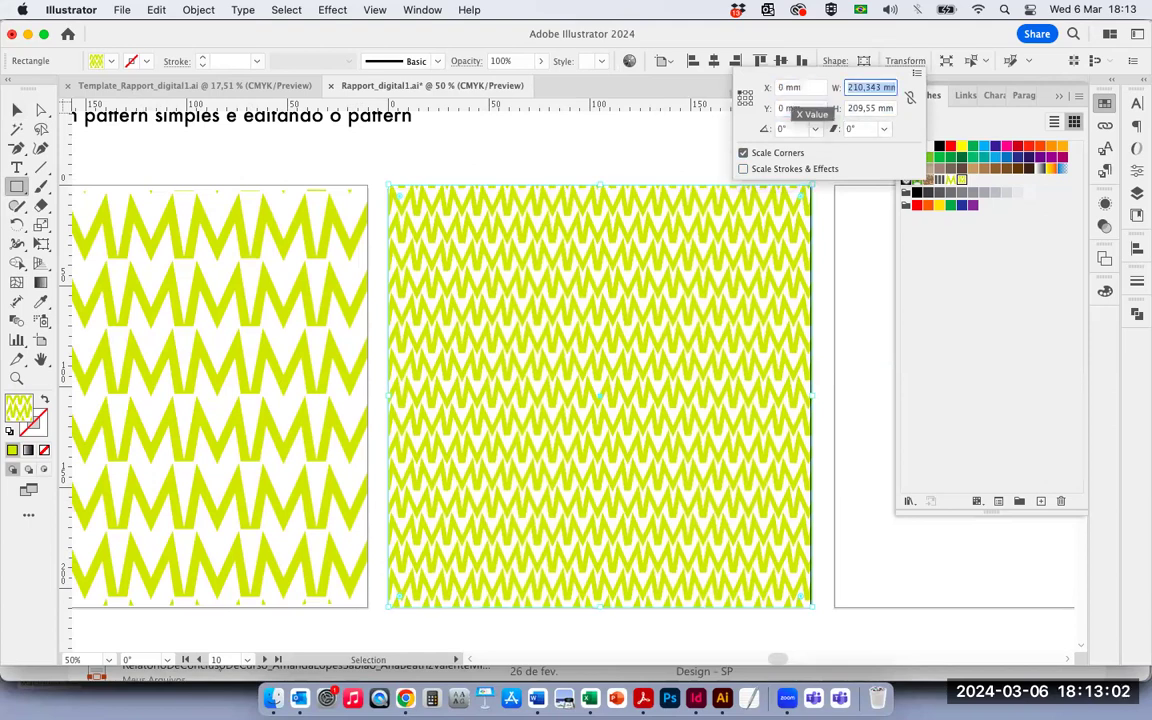
- Set the patterned rectangle's width and height to 210 mm each
type("210")
key("Tab")
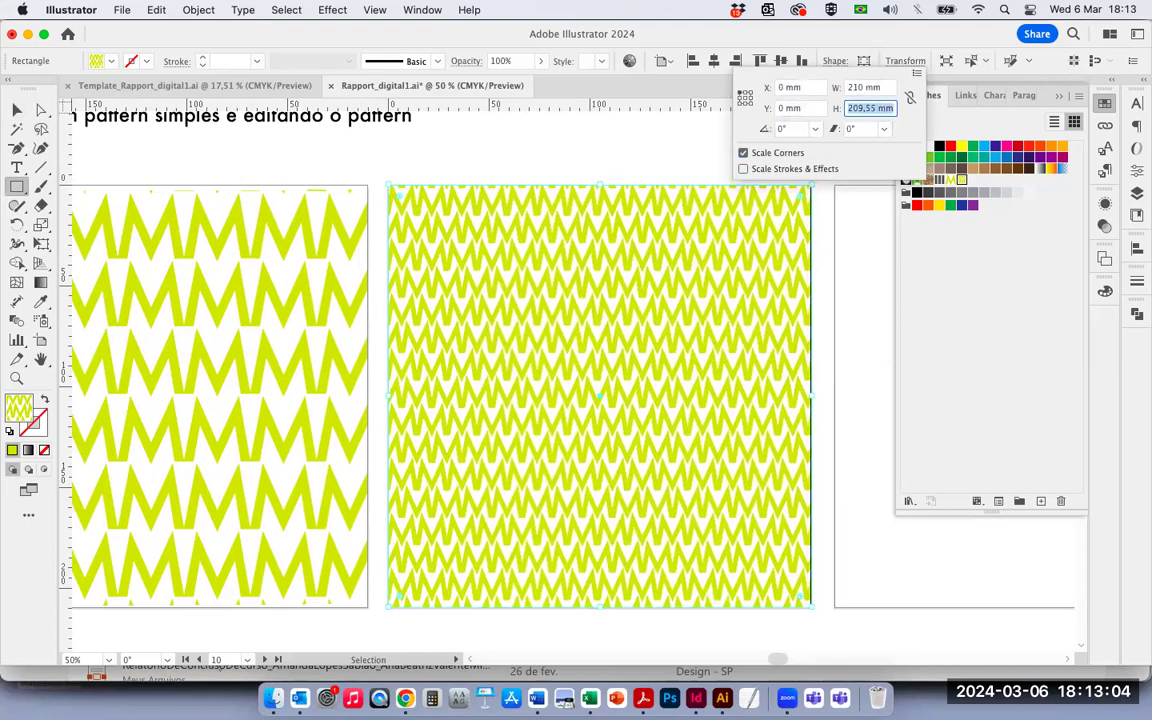
type("210")
key("Return")
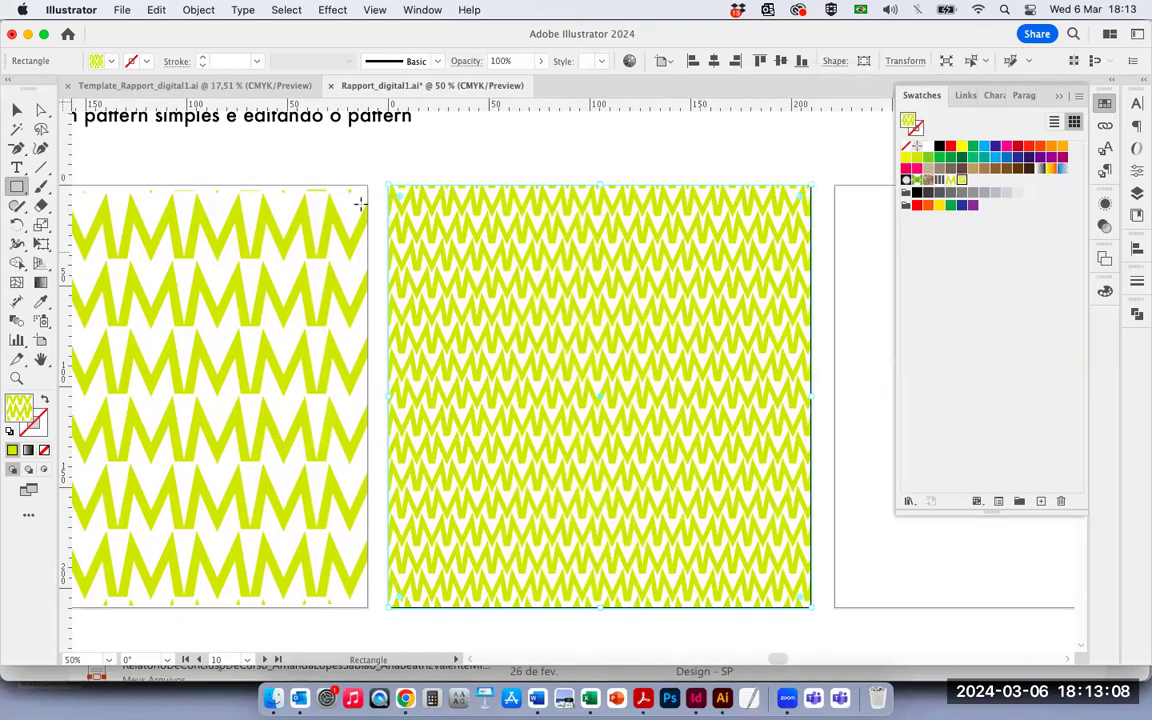
- Open the M 2 Pattern swatch for editing, recolor its letter M to CMYK Cyan and save the pattern
left_click(17, 111)
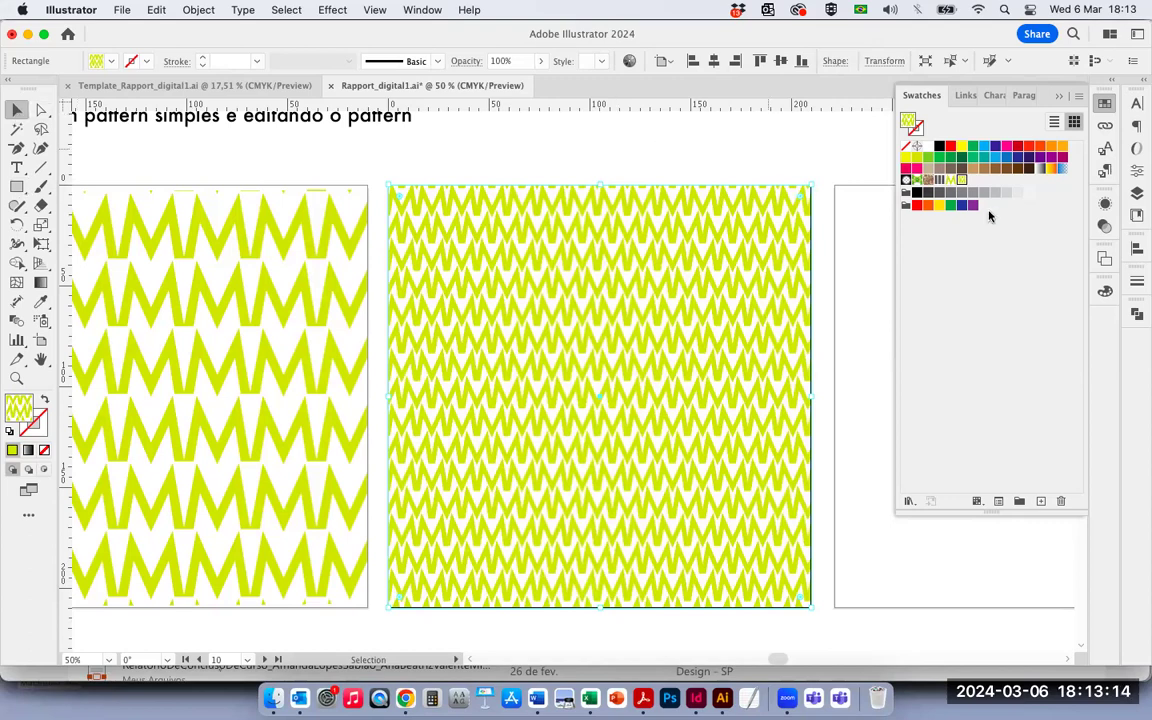
double_click(963, 181)
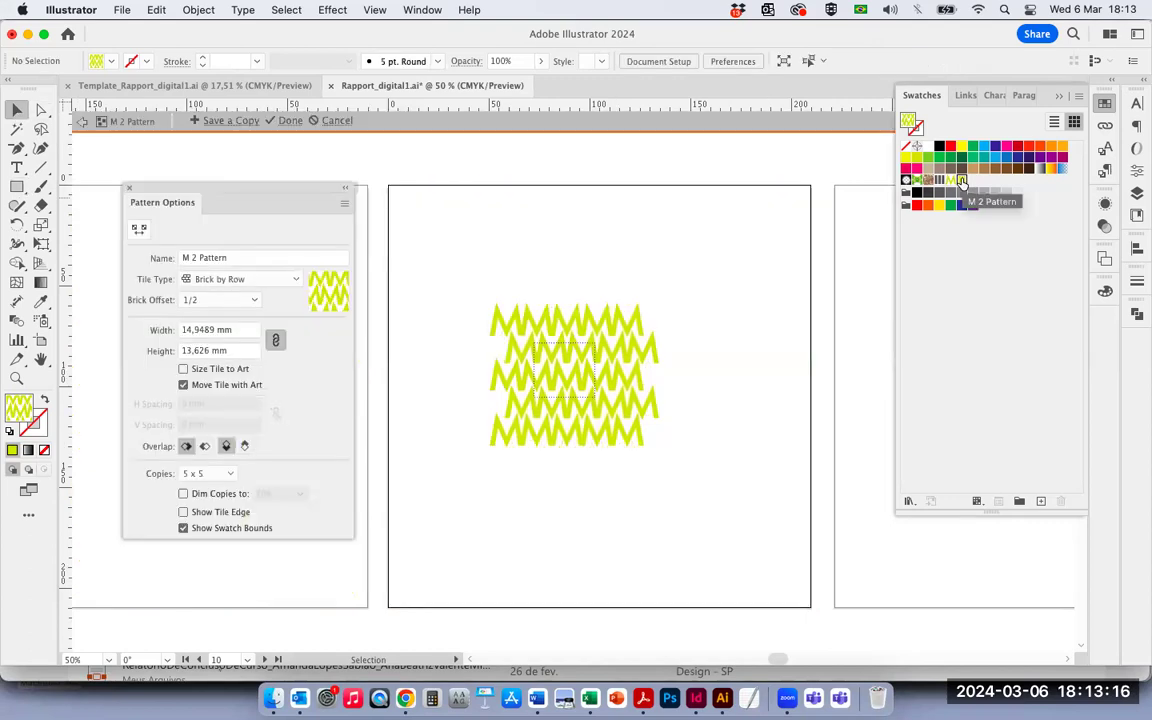
left_click(567, 385)
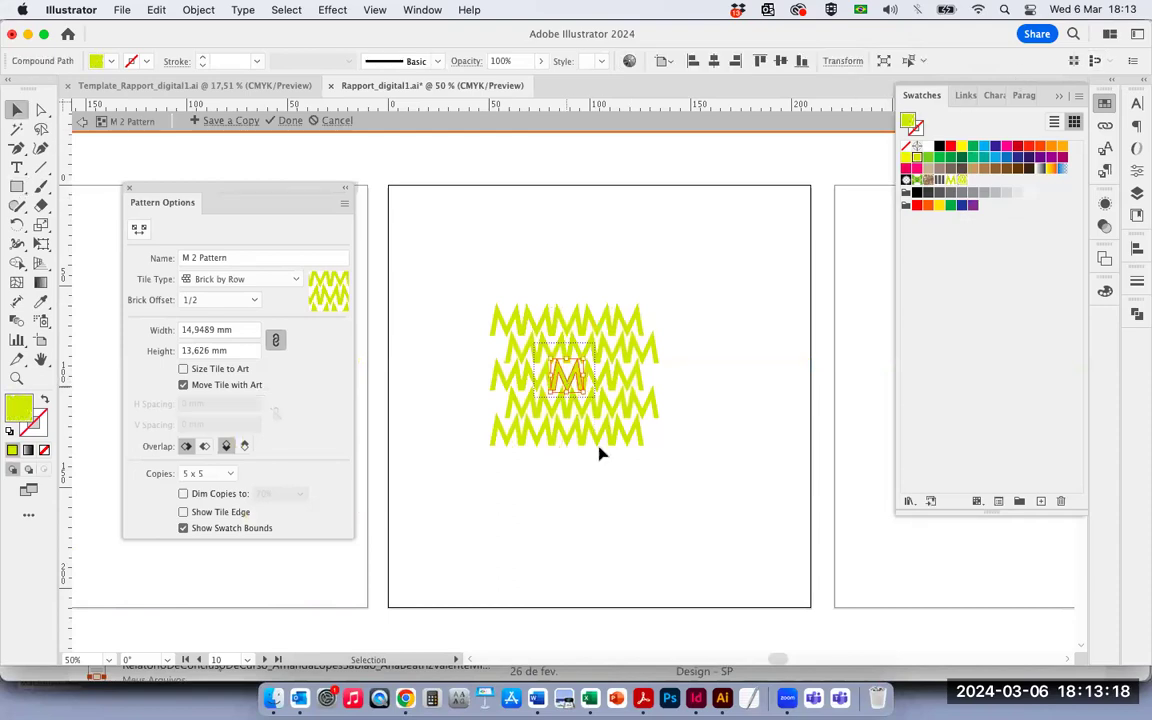
left_click(985, 149)
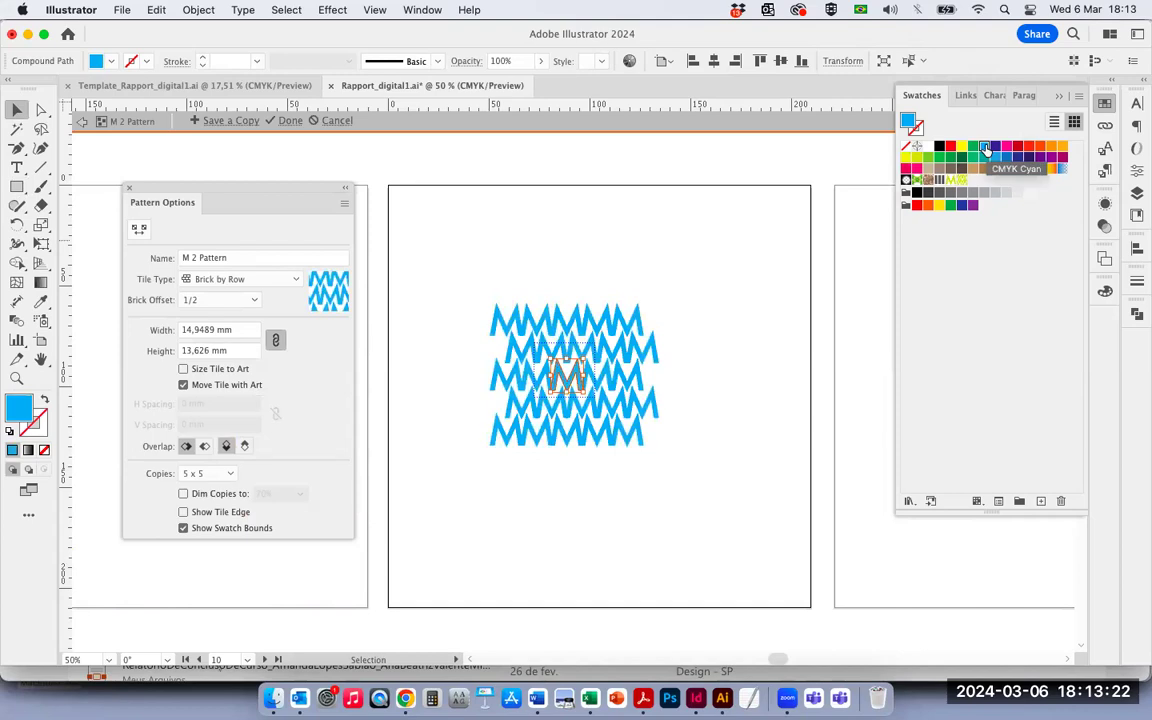
left_click(283, 120)
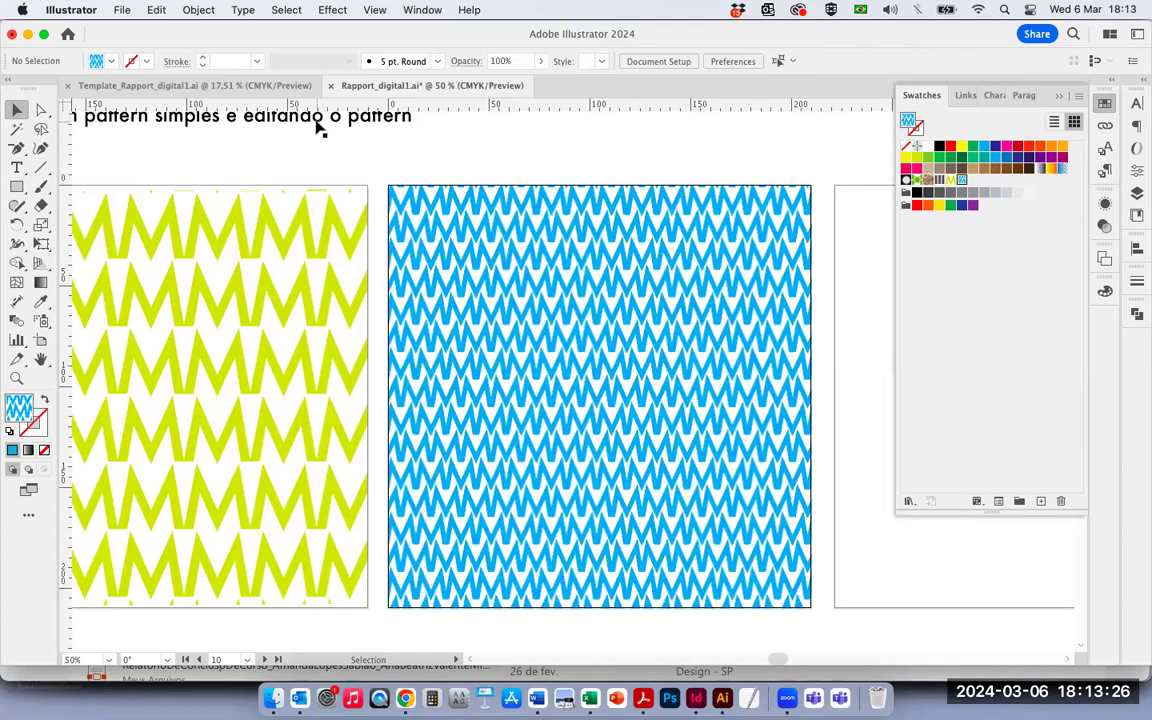
key("super+minus")
key("super+minus")
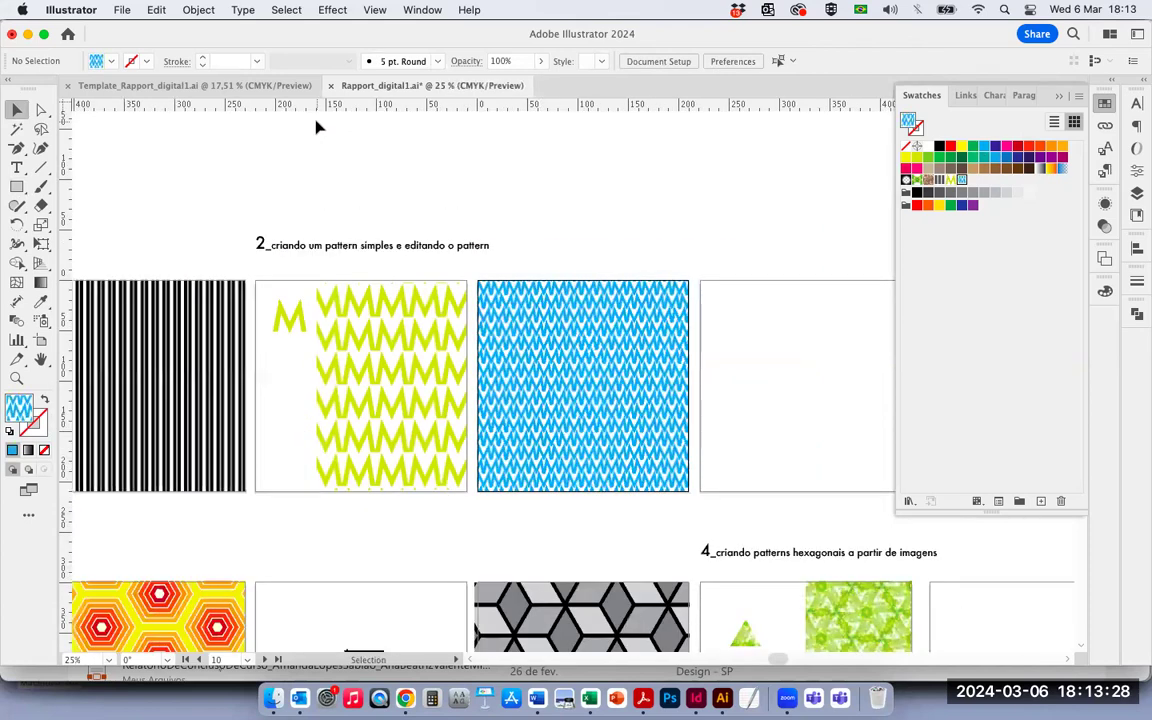
scroll(648, 339, "right", 3)
scroll(648, 339, "up", 1)
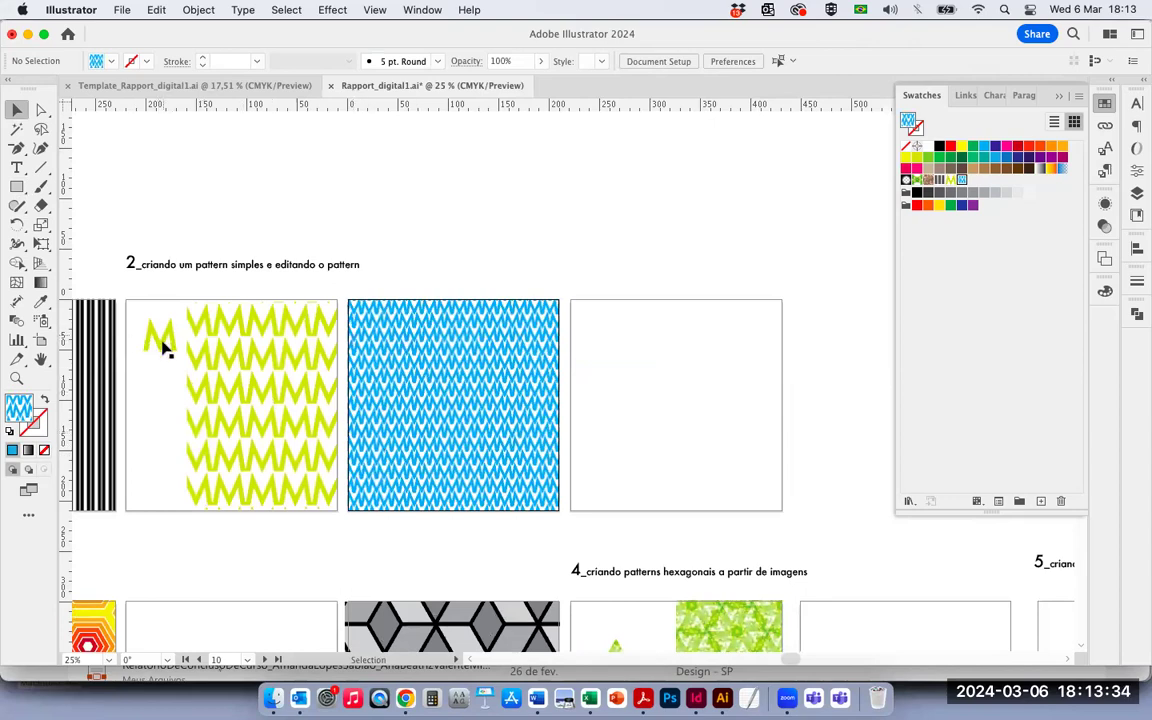
key("space")
scroll(439, 385, "left", 10)
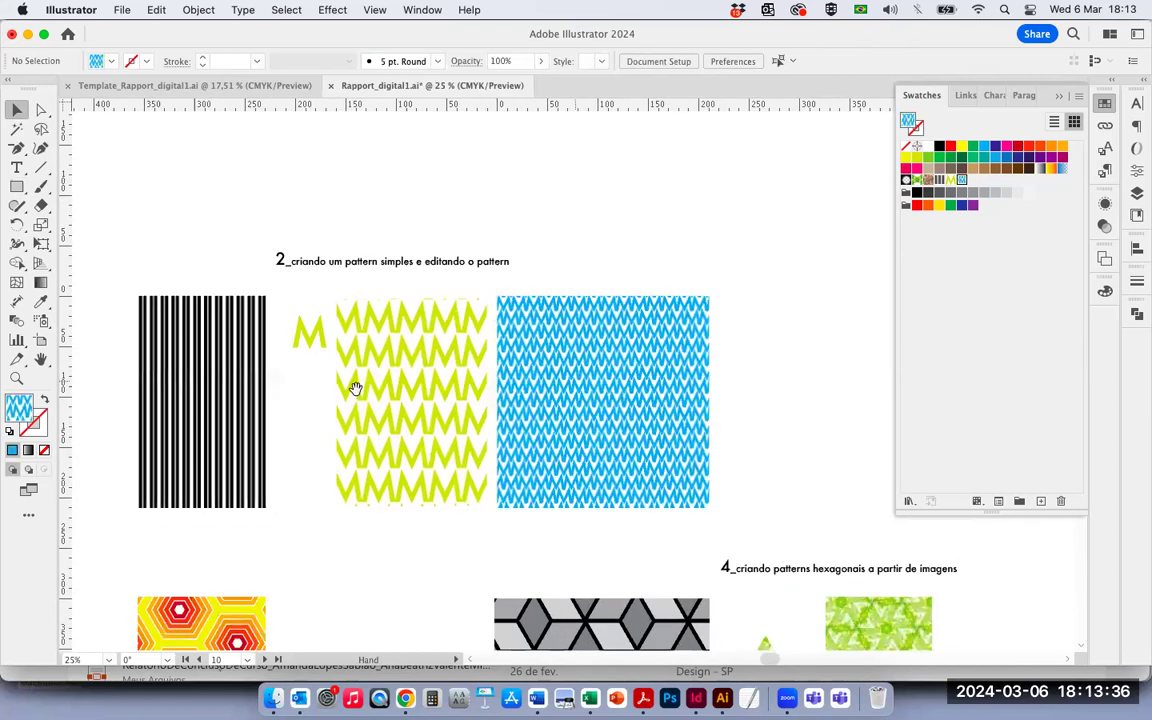